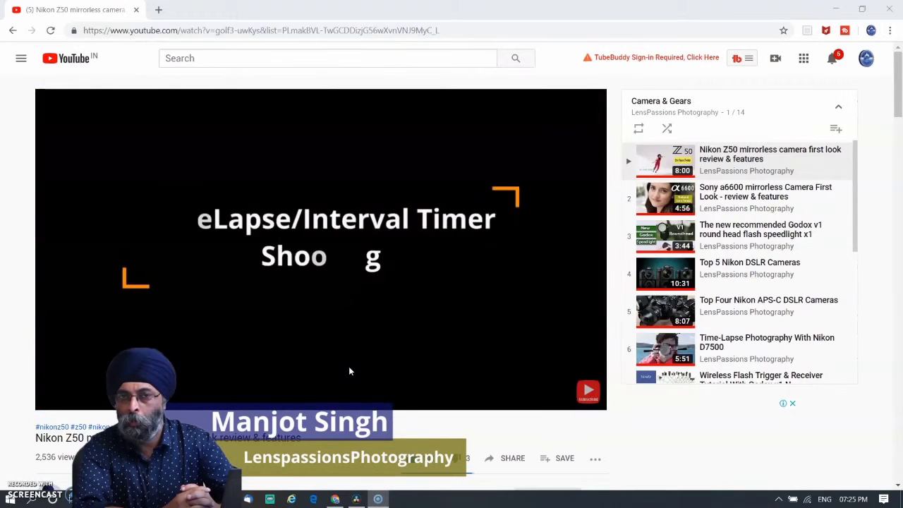
Bring up the Open dialog from the File menu.
left_click(332, 372)
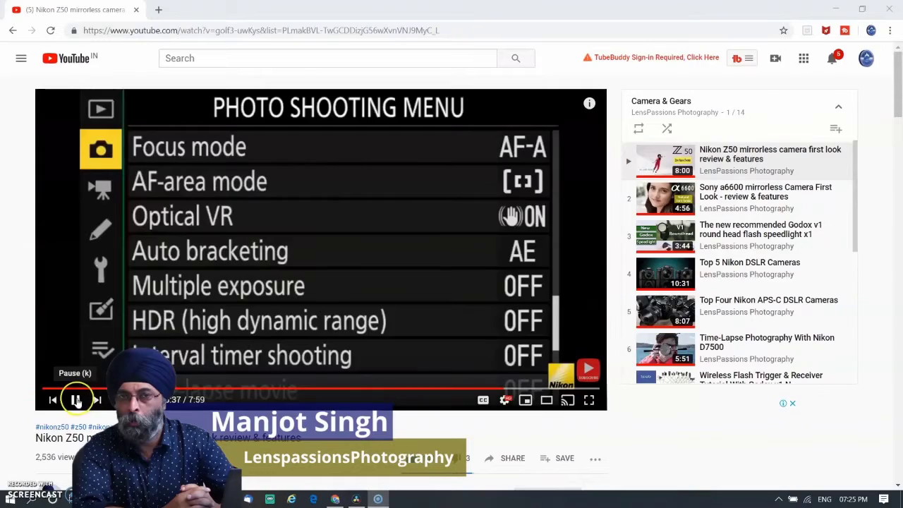
scroll(347, 371, "down", 5)
scroll(347, 371, "down", 3)
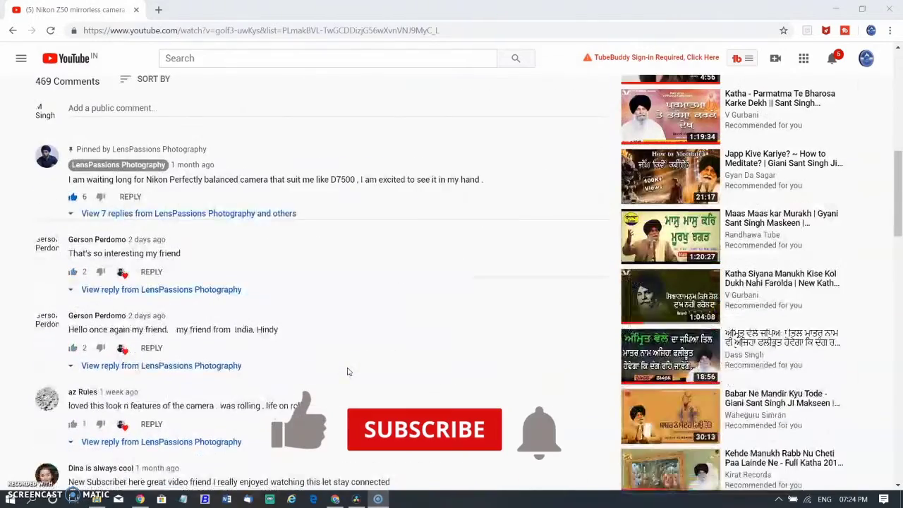
scroll(347, 371, "up", 1)
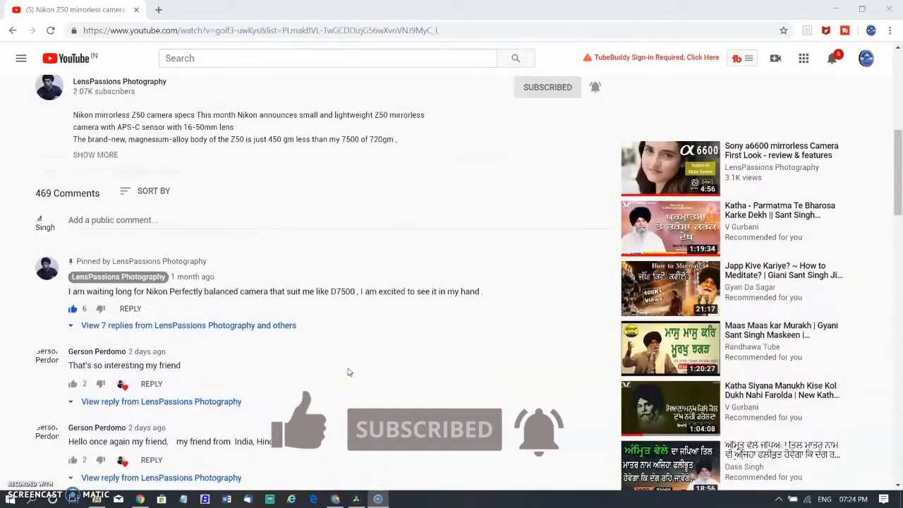
scroll(347, 372, "up", 2)
scroll(347, 371, "up", 2)
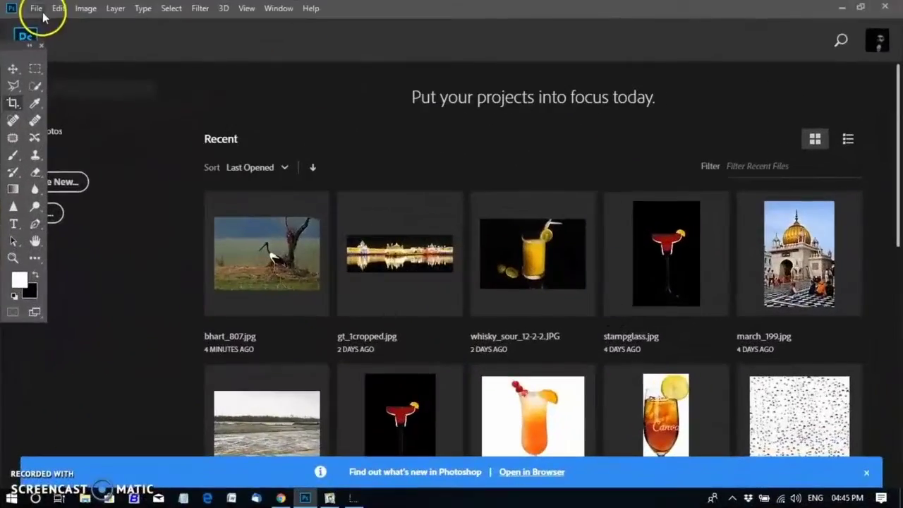
left_click(36, 8)
left_click(50, 36)
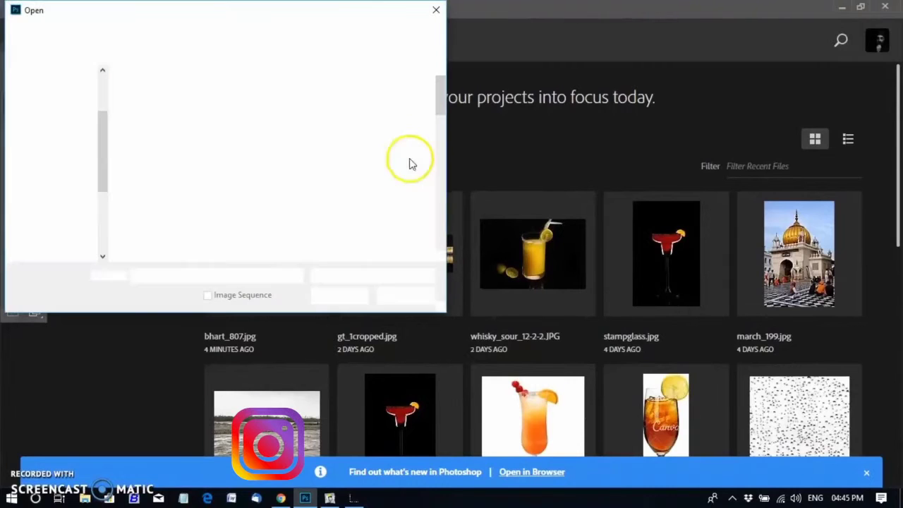
Browse the dec folder and open the stork photo bhart_807.
scroll(411, 163, "down", 5)
scroll(412, 167, "down", 5)
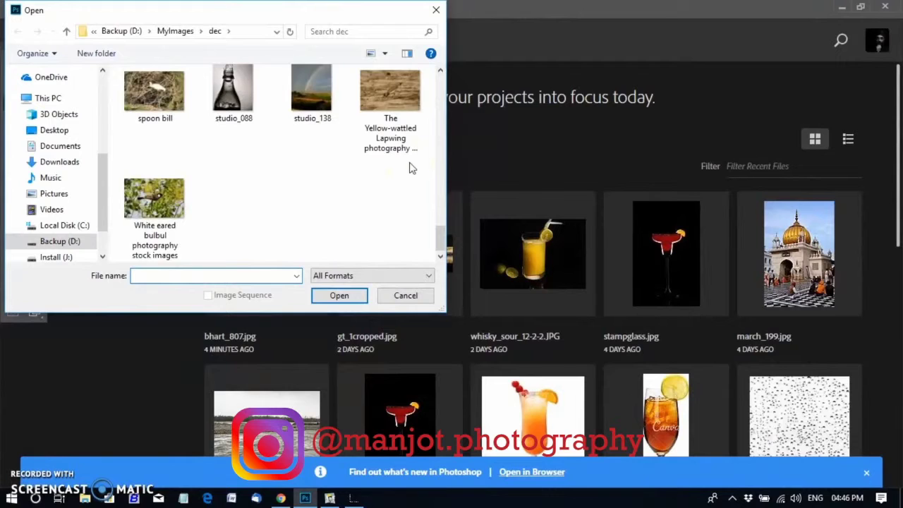
scroll(413, 168, "up", 5)
scroll(412, 168, "up", 3)
scroll(413, 169, "up", 10)
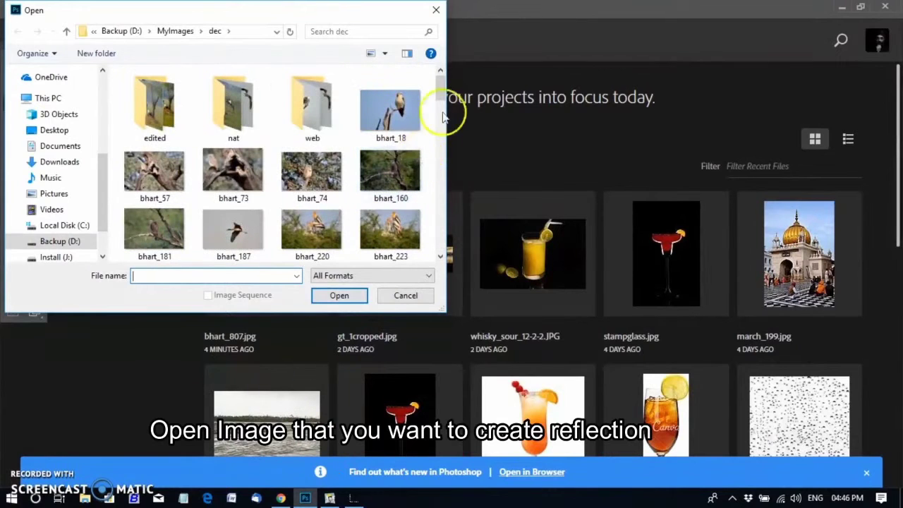
left_click_drag(440, 90, 446, 141)
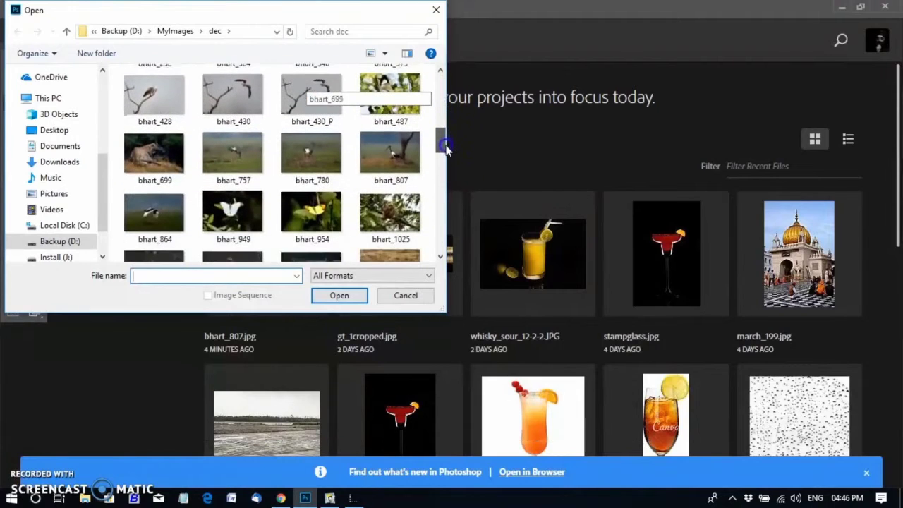
left_click(390, 148)
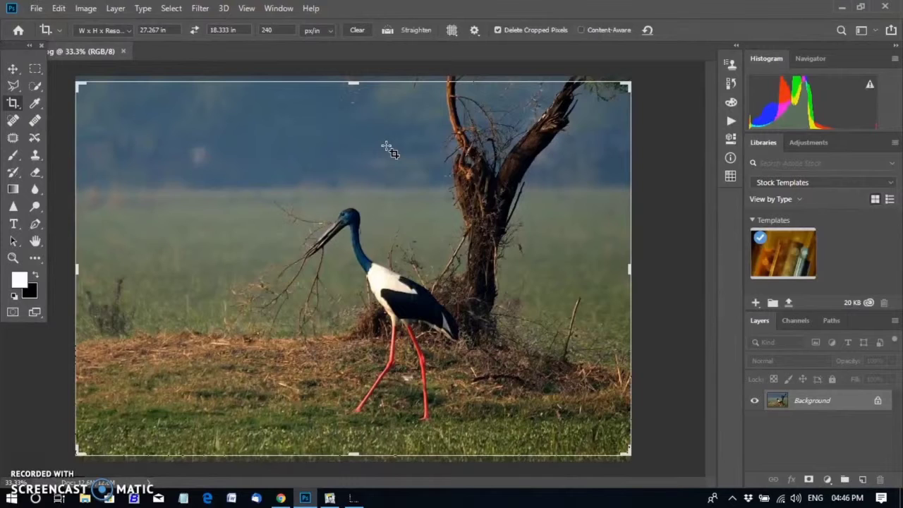
Select the entire stork photo with a Rectangular Marquee, redrawing the first incomplete selection.
left_click(390, 150)
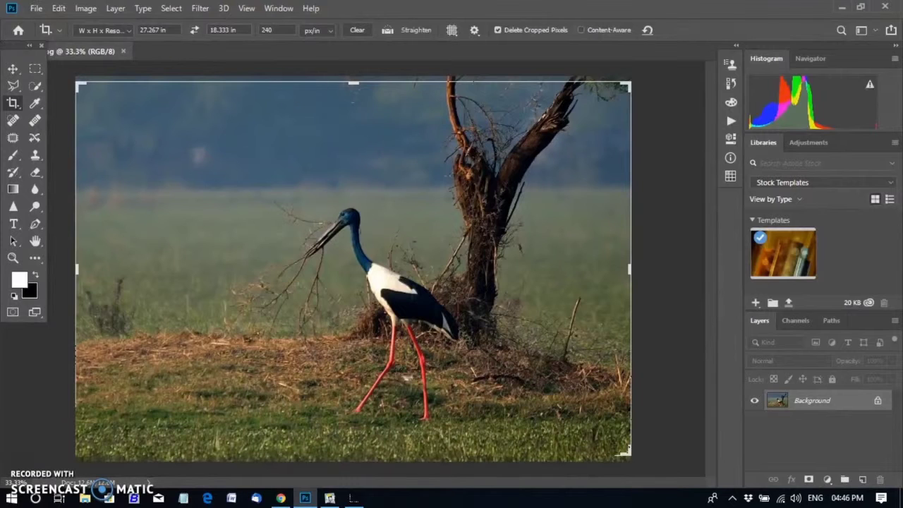
left_click(36, 69)
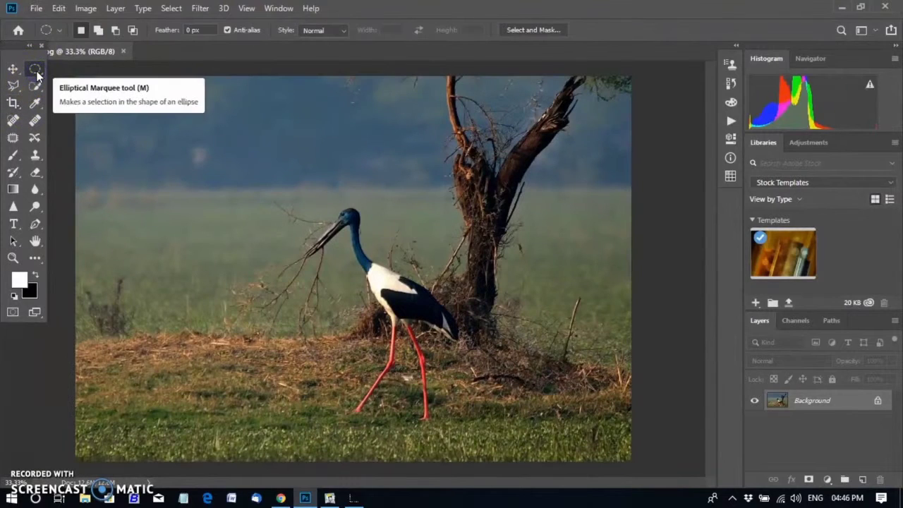
right_click(36, 70)
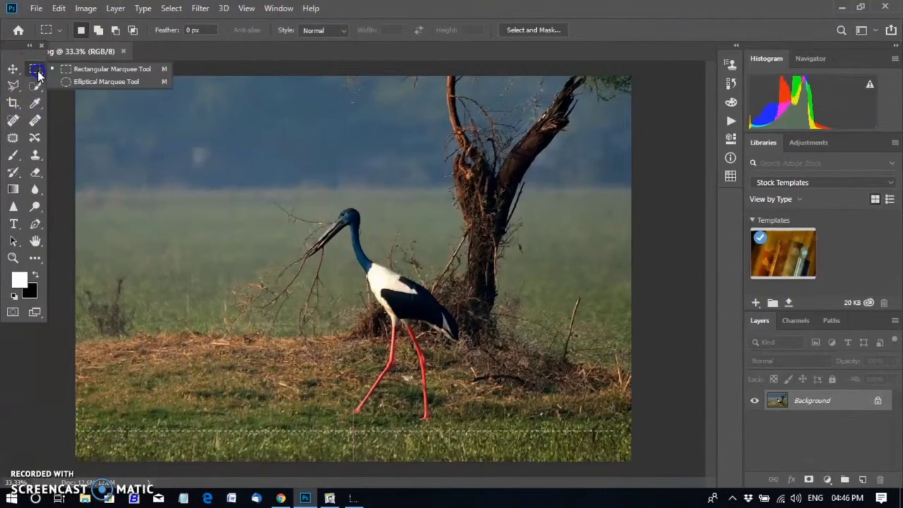
left_click(66, 67)
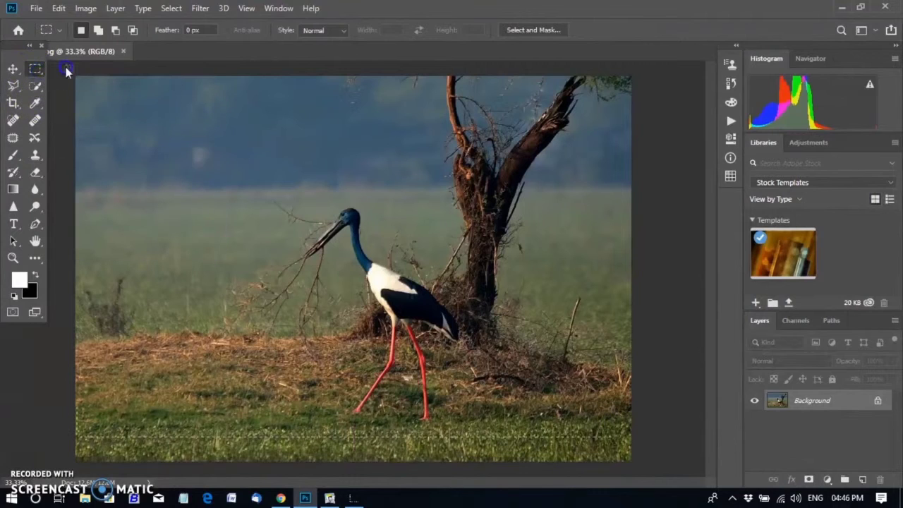
mouse_move(76, 80)
left_mouse_down()
mouse_move(579, 302)
mouse_move(634, 443)
left_mouse_up()
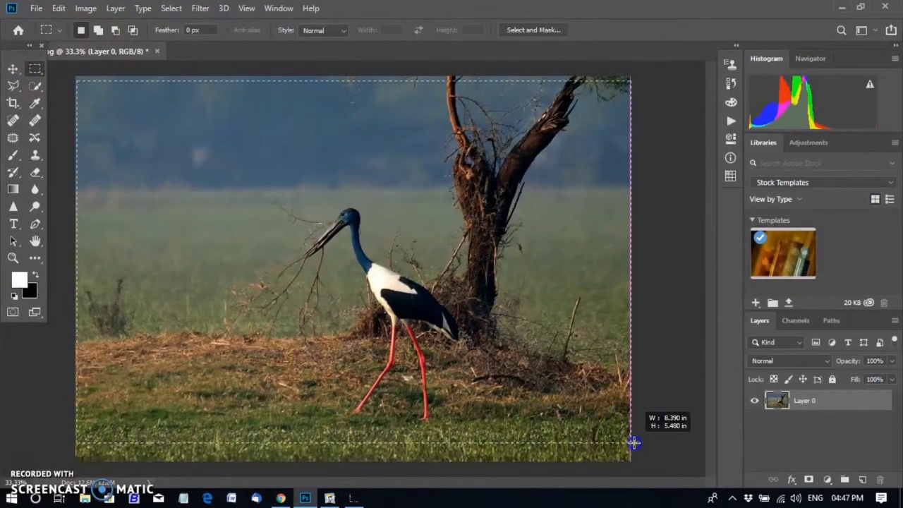
left_click(129, 74)
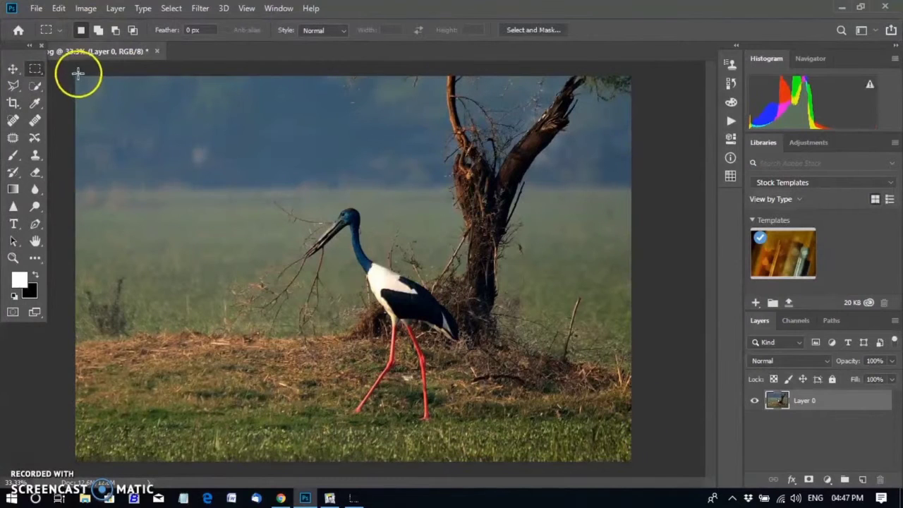
mouse_move(78, 74)
left_mouse_down()
mouse_move(611, 419)
mouse_move(632, 443)
left_mouse_up()
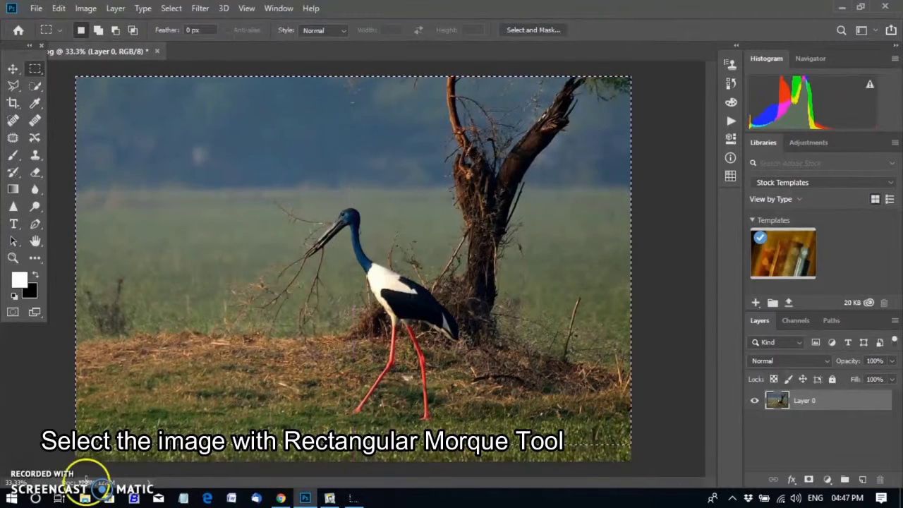
Copy the selection to a new layer and rename it Refelections.
right_click(437, 329)
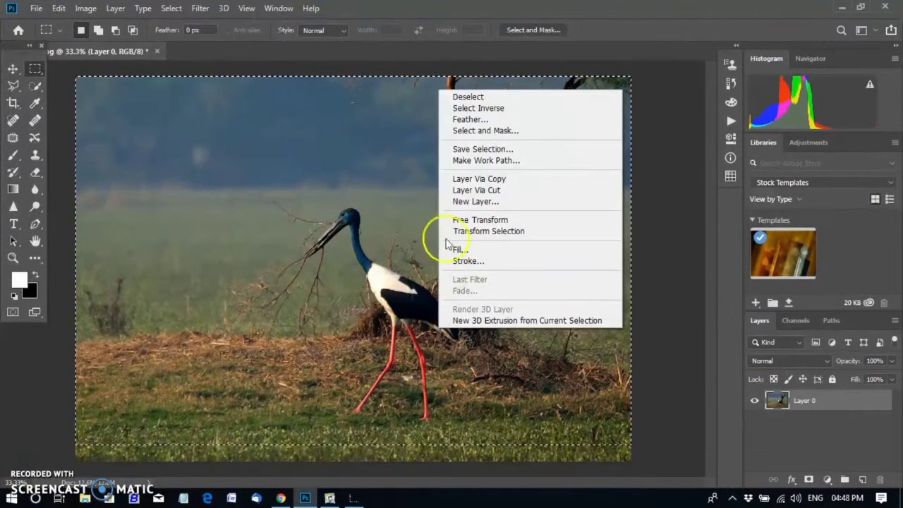
left_click(487, 179)
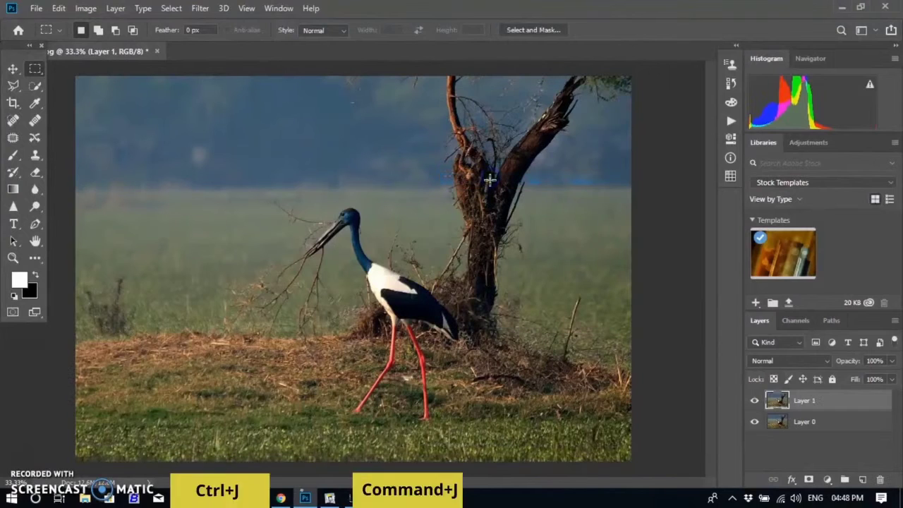
double_click(811, 400)
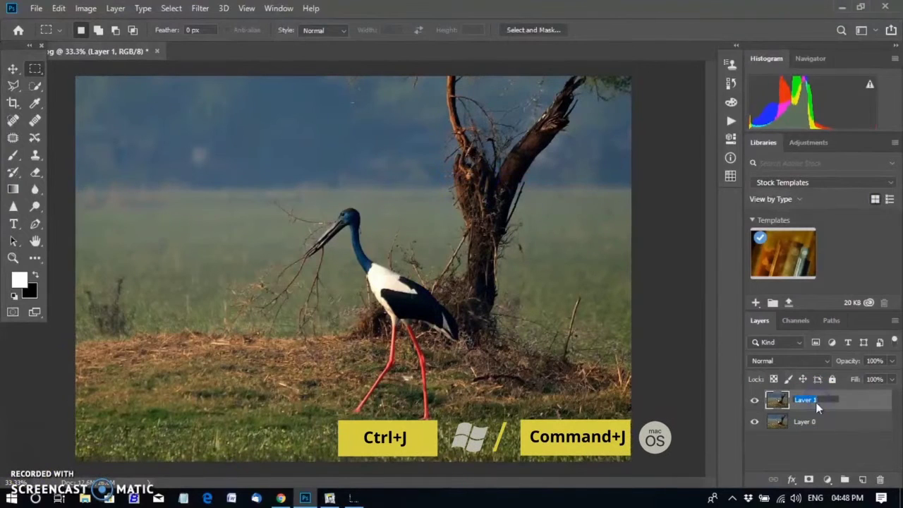
left_click(830, 395)
type("Re")
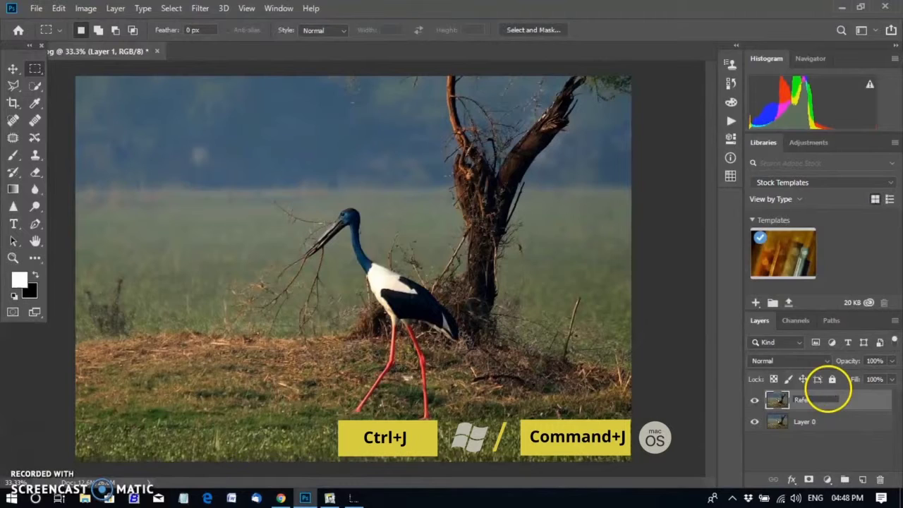
type("fer")
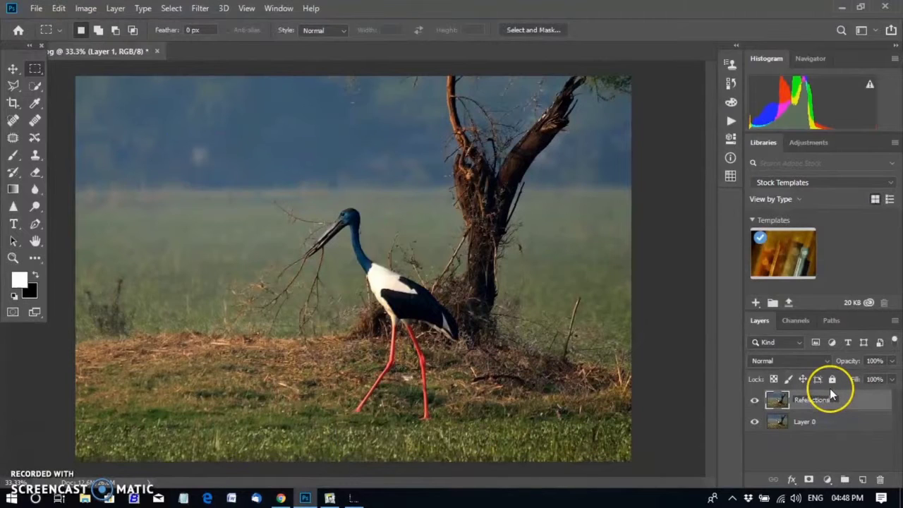
left_click(831, 395)
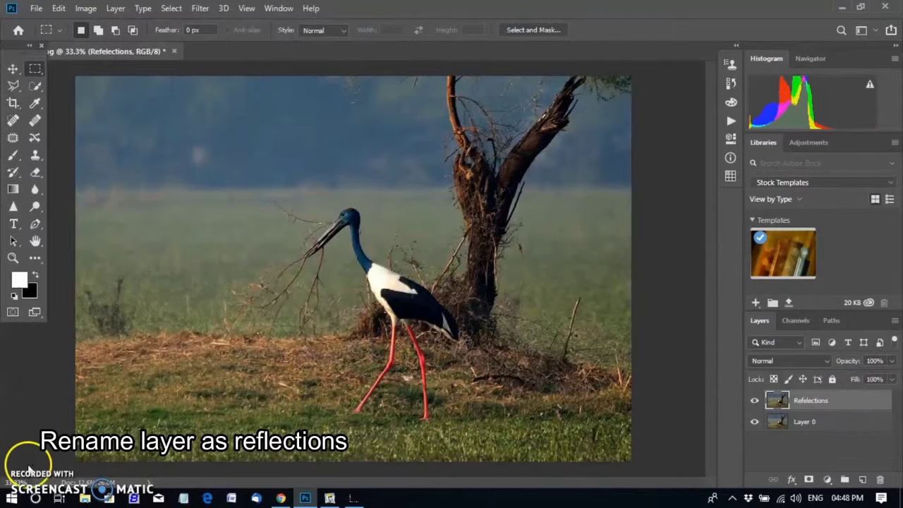
left_click(58, 8)
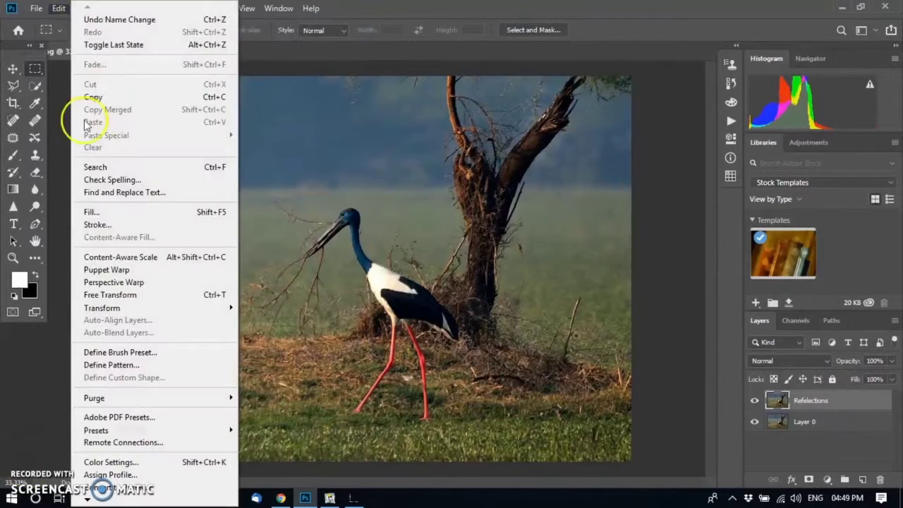
Flip the Refelections layer vertically with Transform, zooming out to see the whole canvas.
left_click(131, 307)
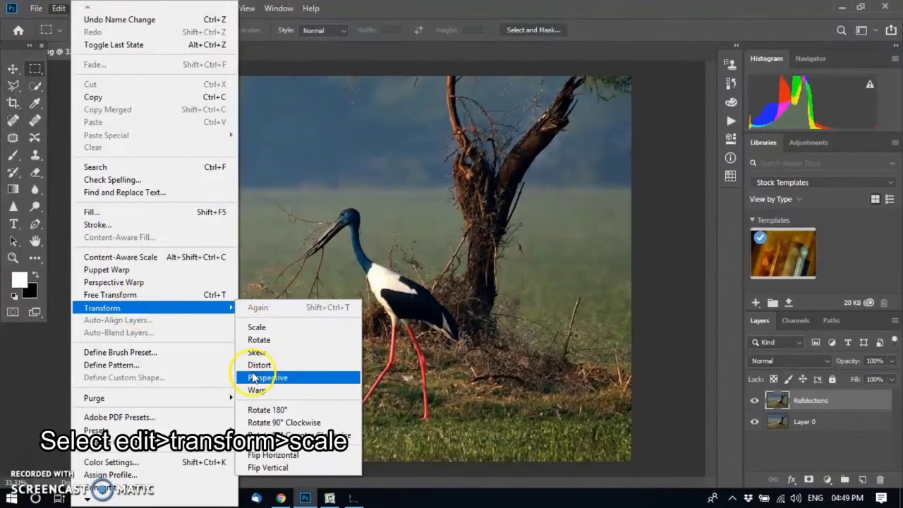
left_click(257, 327)
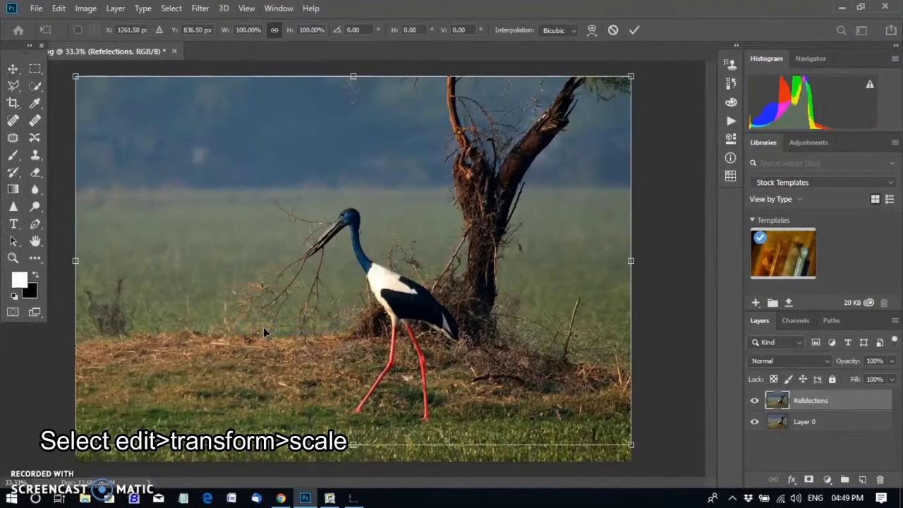
key("ctrl+minus")
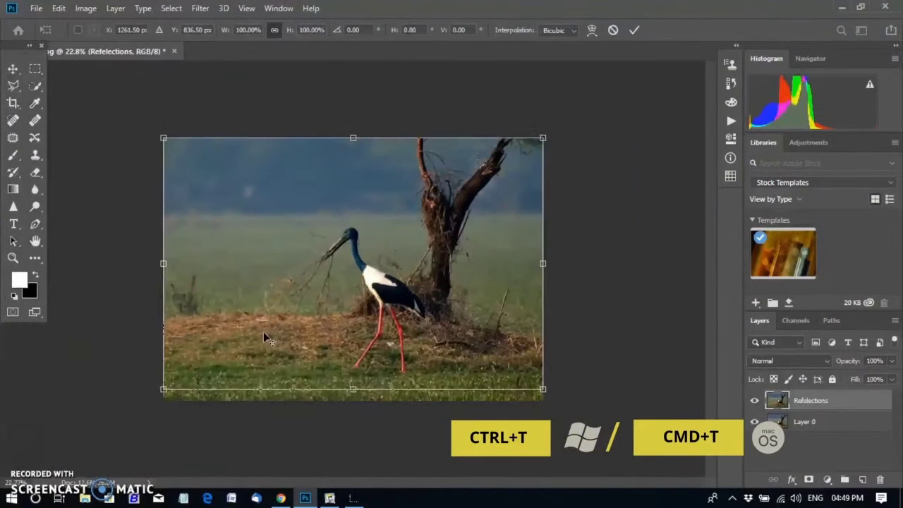
left_click(59, 8)
left_click(61, 10)
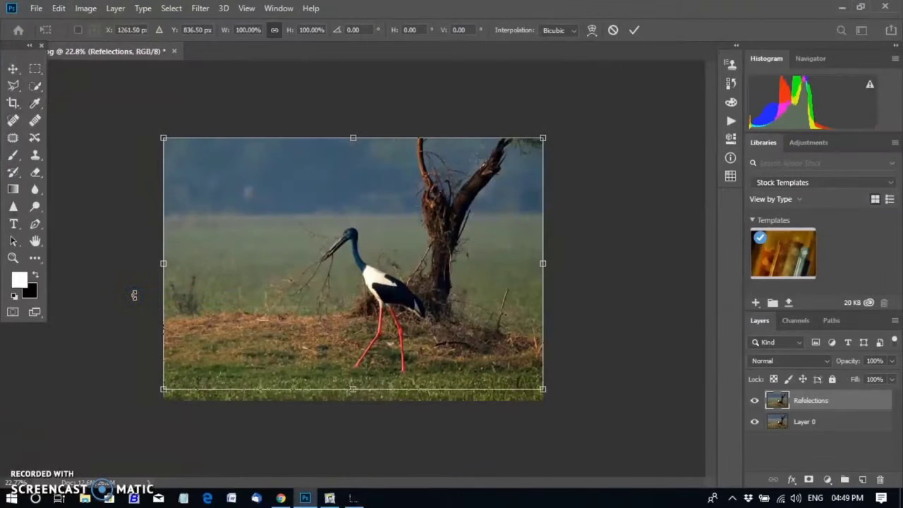
left_click(60, 9)
mouse_move(102, 307)
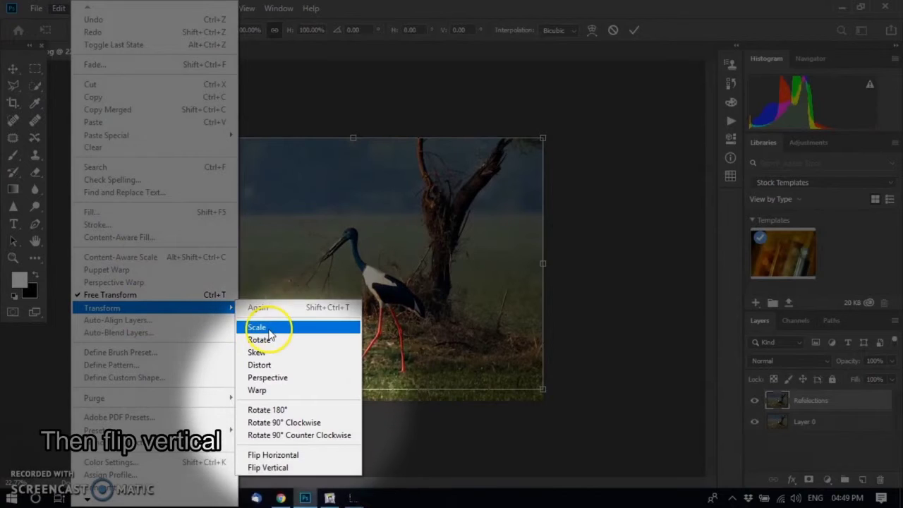
left_click(292, 469)
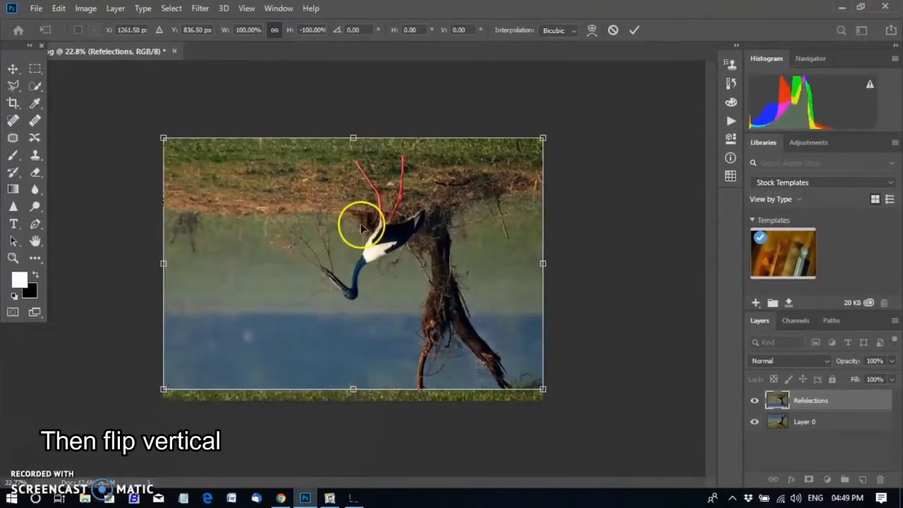
Move the flipped Refelections layer down so it sits beneath the original photo.
left_click(13, 68)
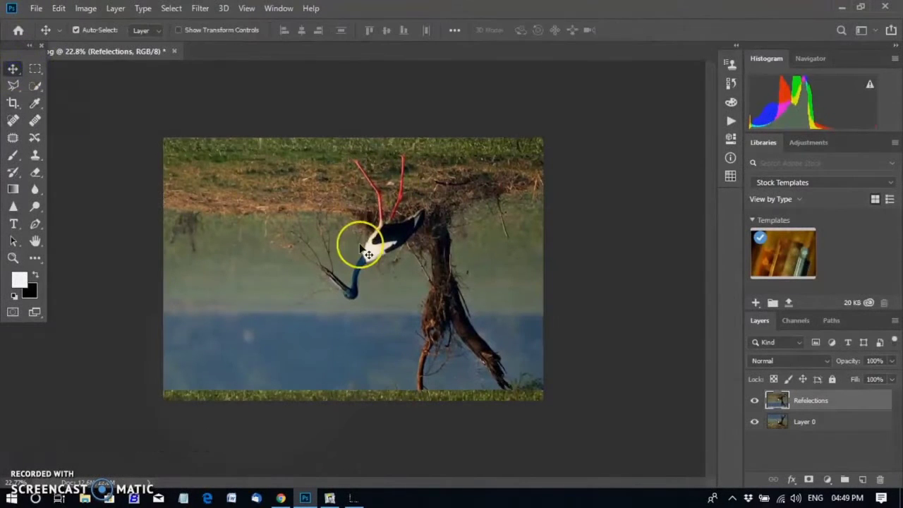
left_click_drag(367, 252, 355, 424)
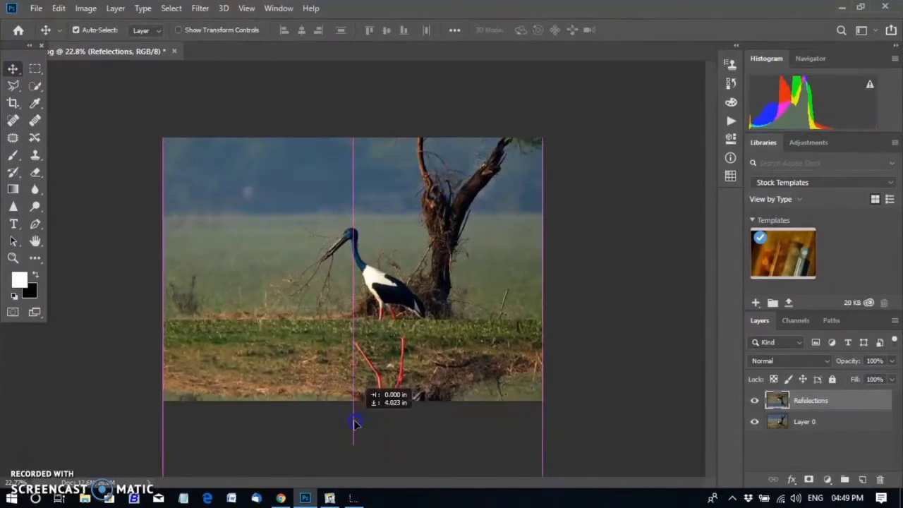
mouse_move(355, 423)
left_mouse_down()
mouse_move(376, 473)
mouse_move(361, 472)
left_mouse_up()
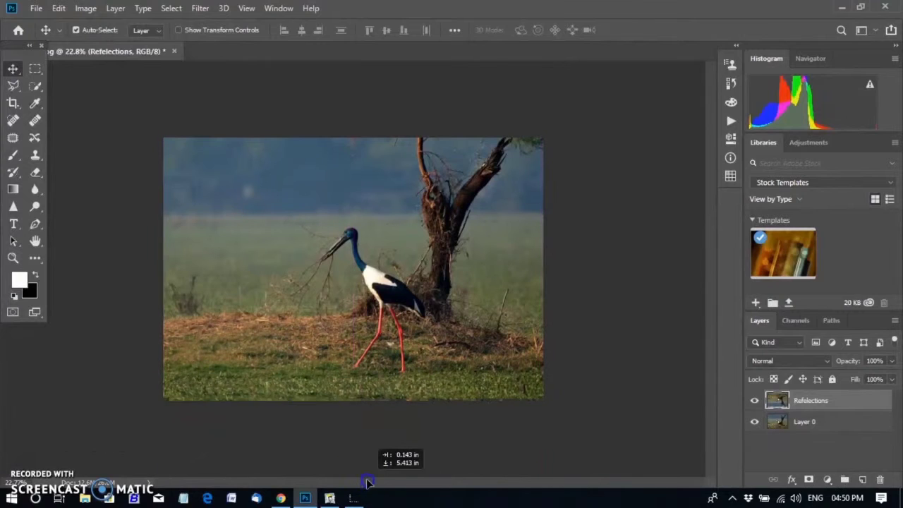
left_click_drag(362, 473, 363, 470)
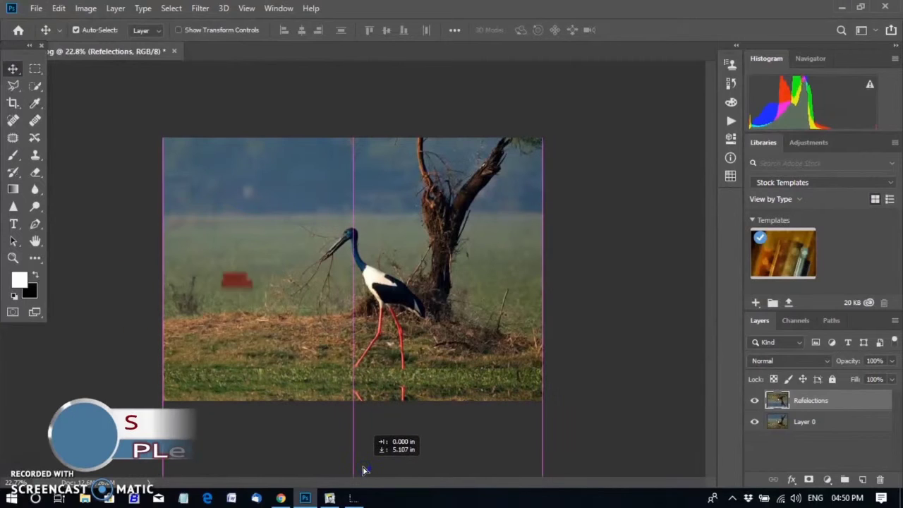
left_click_drag(363, 470, 365, 470)
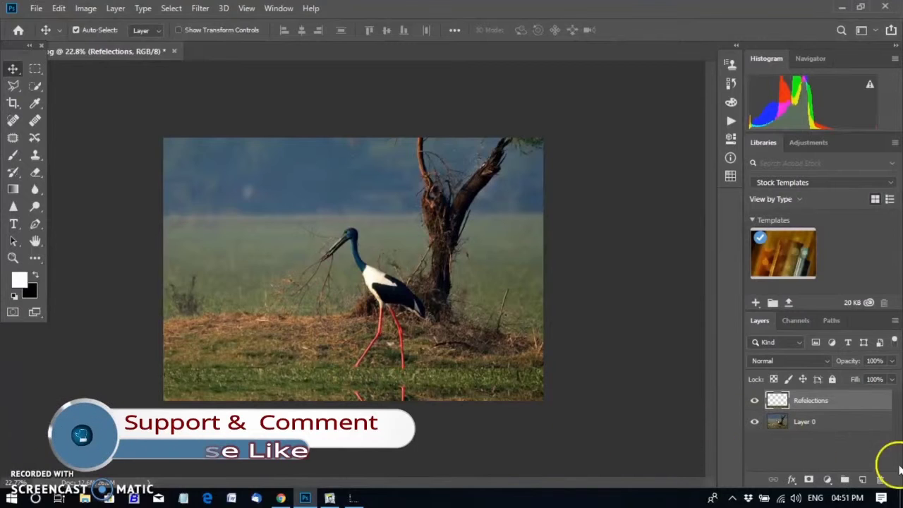
Raise Layer 0 and Refelections together so the mirrored legs show at the bottom.
key("ctrl")
left_click(845, 423, "ctrl")
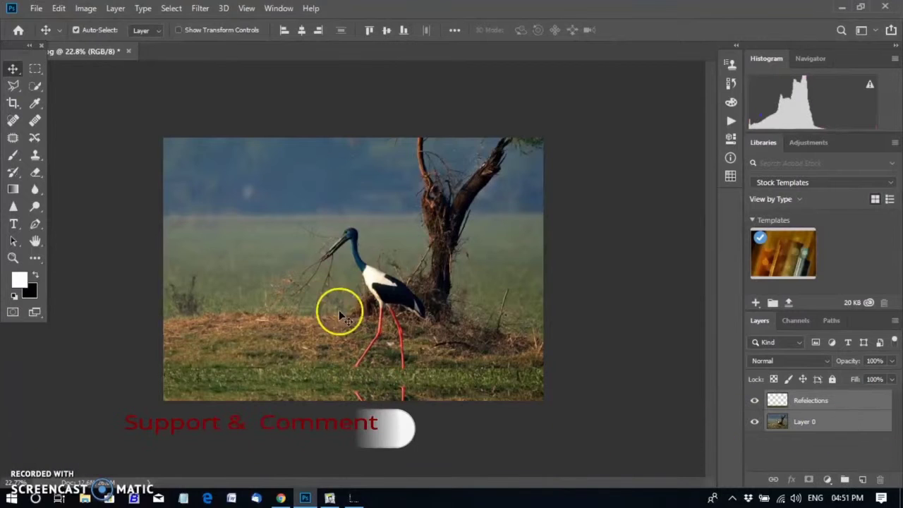
mouse_move(339, 310)
left_mouse_down()
mouse_move(361, 342)
mouse_move(367, 323)
left_mouse_up()
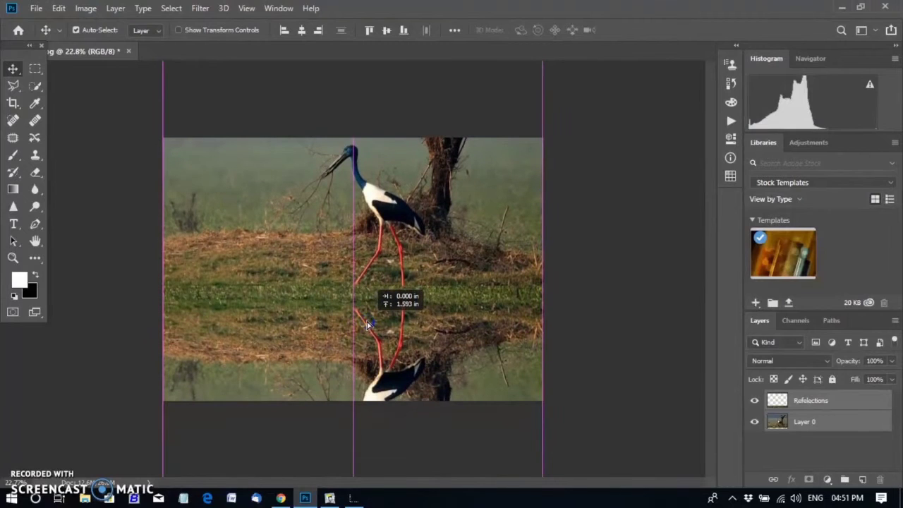
mouse_move(367, 323)
left_mouse_down()
mouse_move(353, 299)
mouse_move(357, 313)
left_mouse_up()
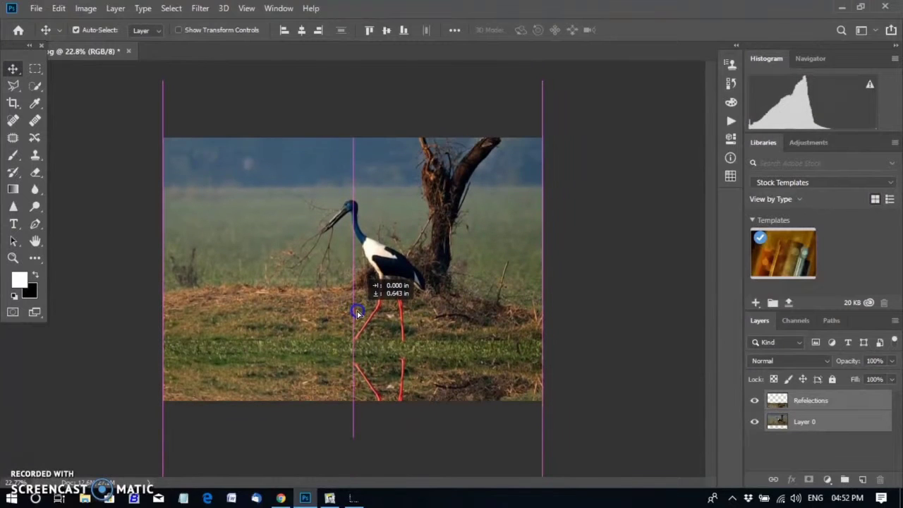
left_click(13, 103)
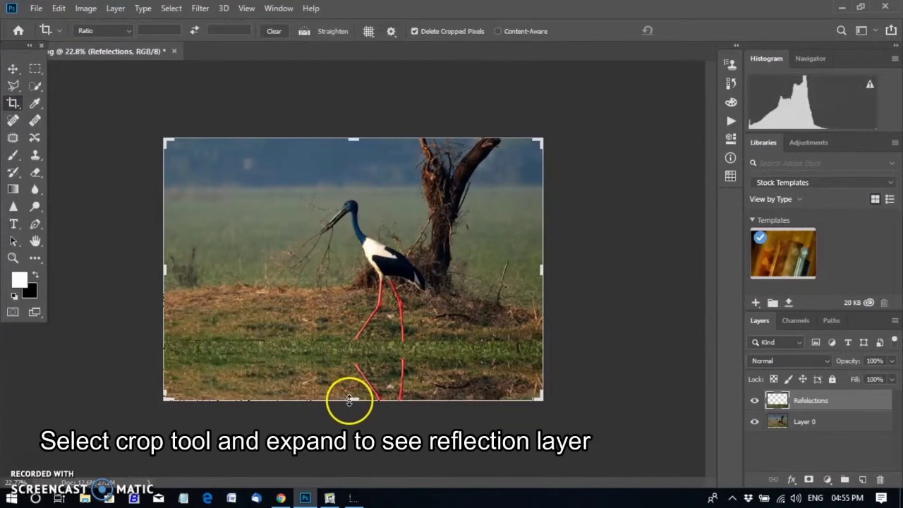
Crop the canvas larger downward to reveal the full reflection, then fit it on screen.
mouse_move(351, 400)
left_mouse_down()
mouse_move(357, 474)
mouse_move(356, 466)
left_mouse_up()
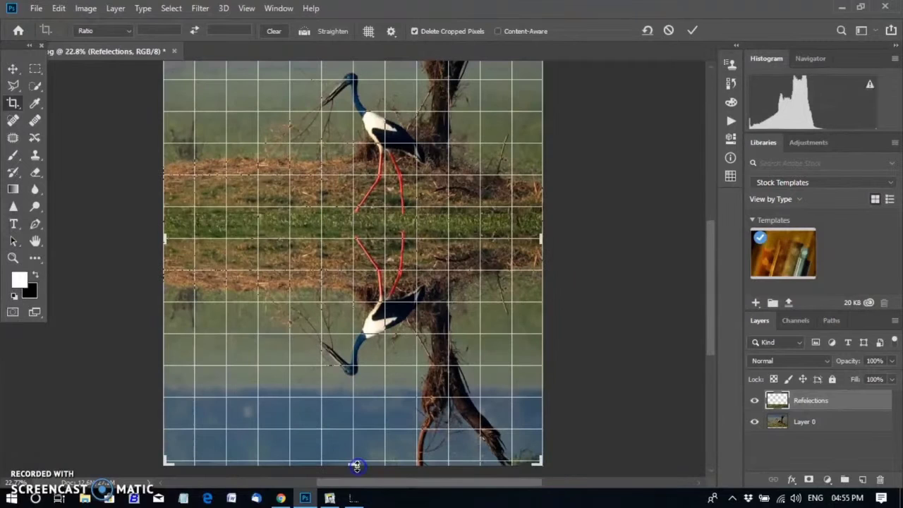
left_click(692, 31)
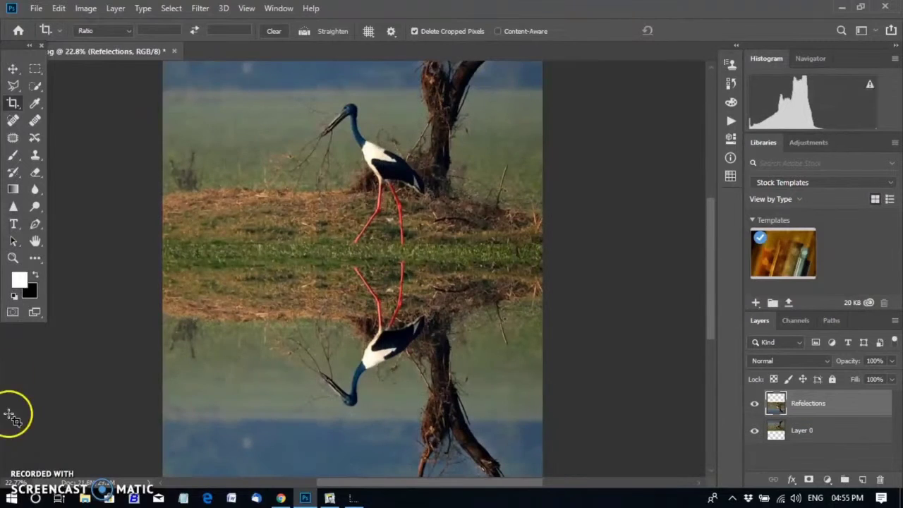
key("ctrl+0")
left_click(868, 407)
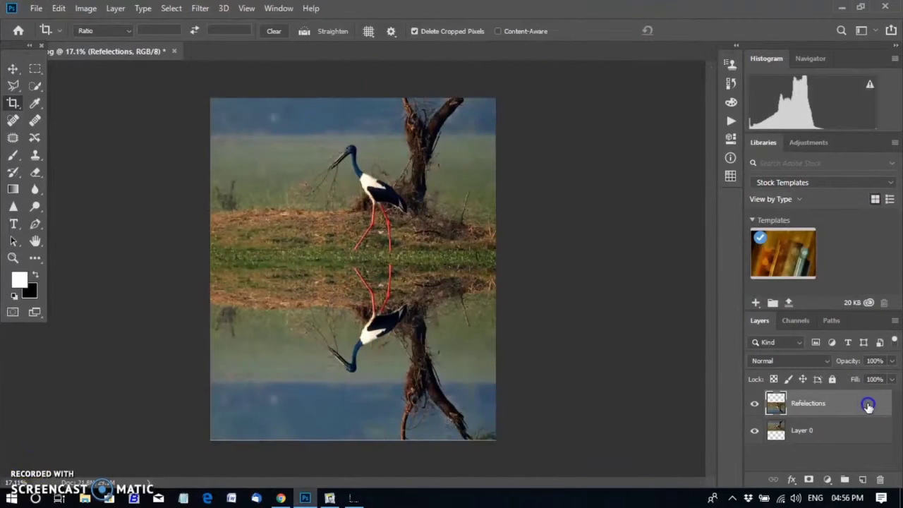
Convert the Refelections layer to a smart object.
double_click(868, 407)
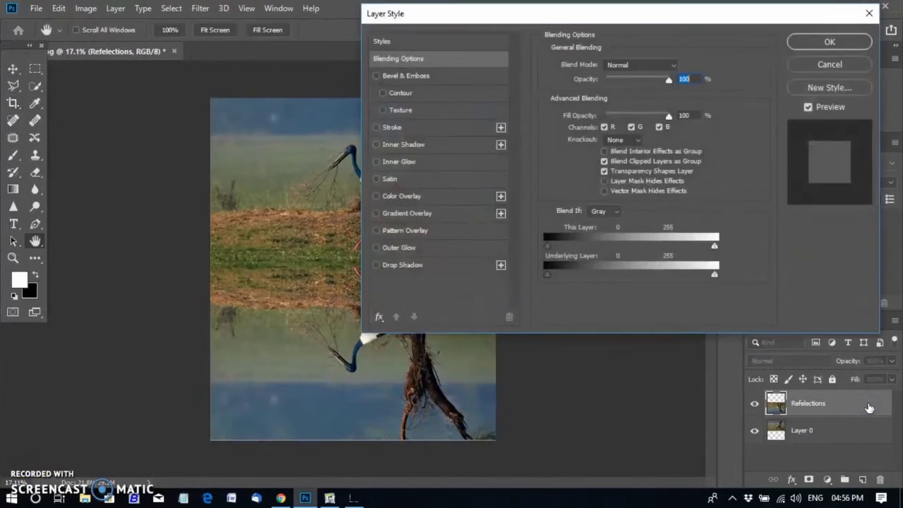
right_click(823, 409)
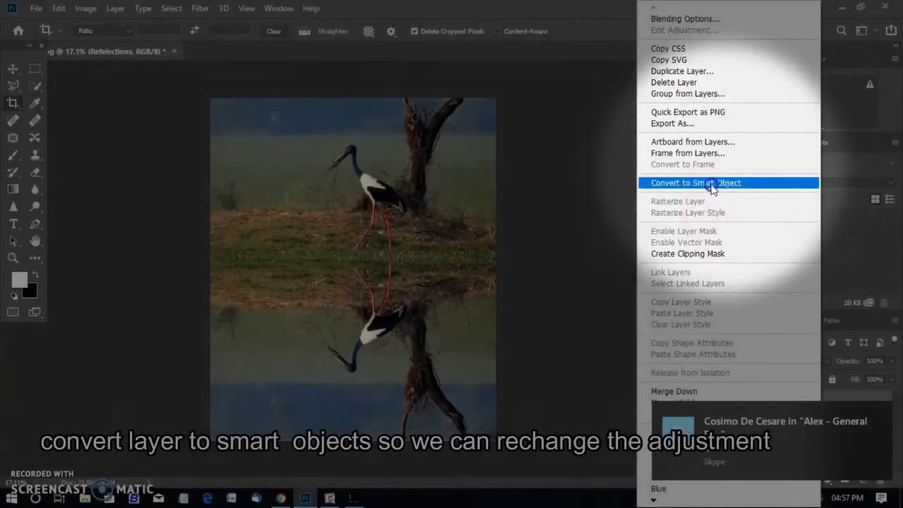
left_click(713, 184)
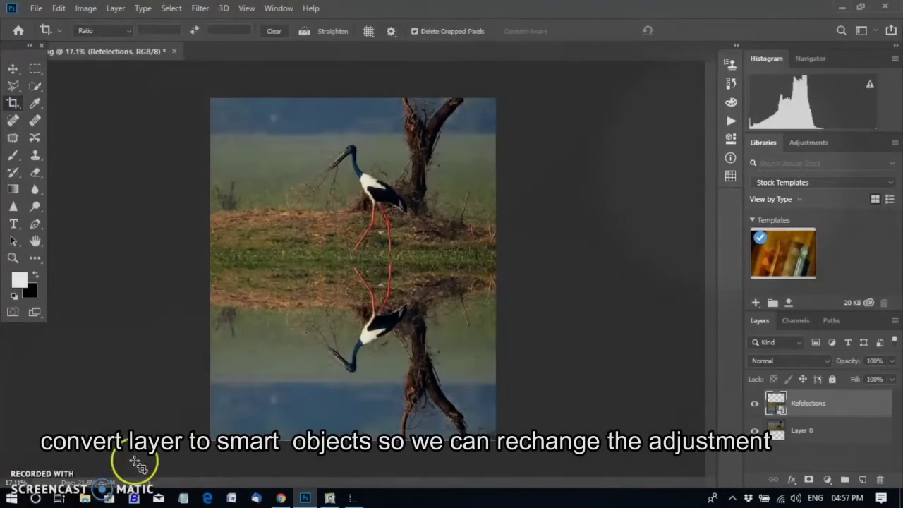
Apply a 90° Motion Blur smart filter with increased distance to Refelections.
left_click(202, 9)
mouse_move(206, 158)
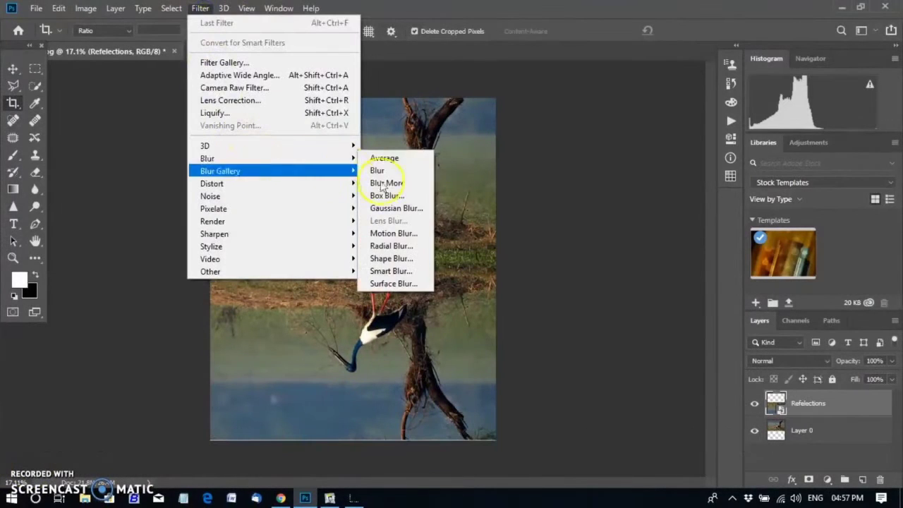
left_click(390, 234)
double_click(409, 260)
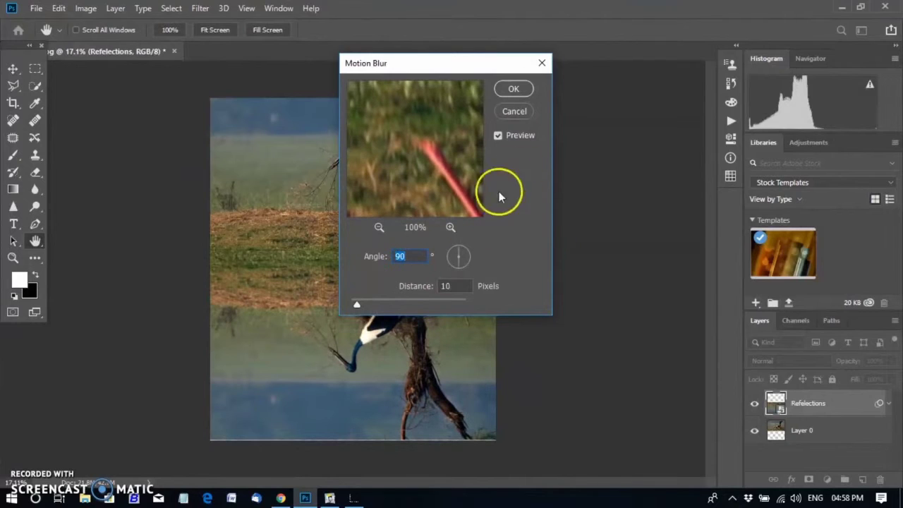
left_click_drag(358, 304, 364, 305)
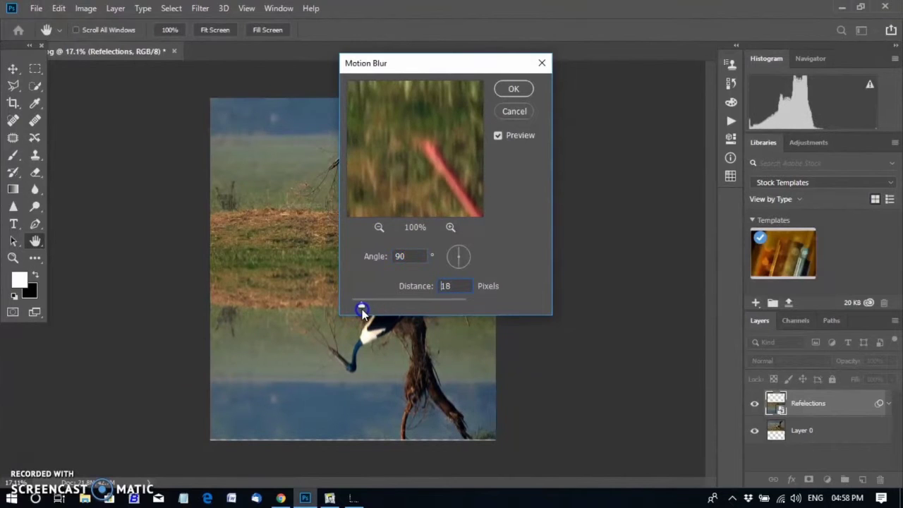
left_click(513, 89)
key("c")
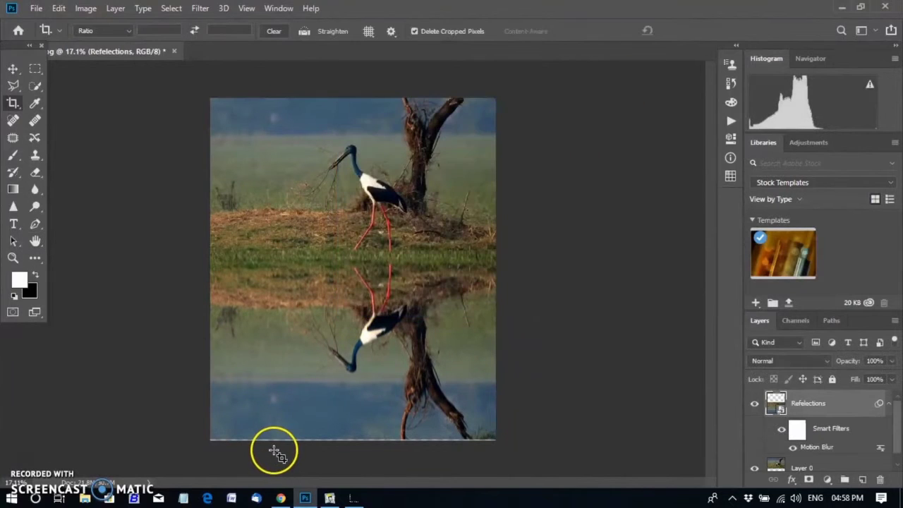
left_click(36, 8)
Create a 600 × 1000 px portrait document with a black background.
left_click(49, 24)
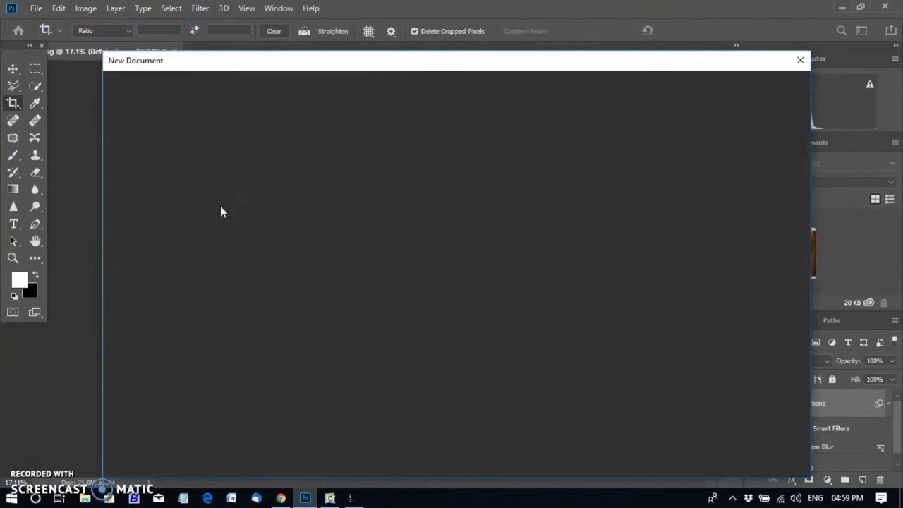
left_click(211, 295)
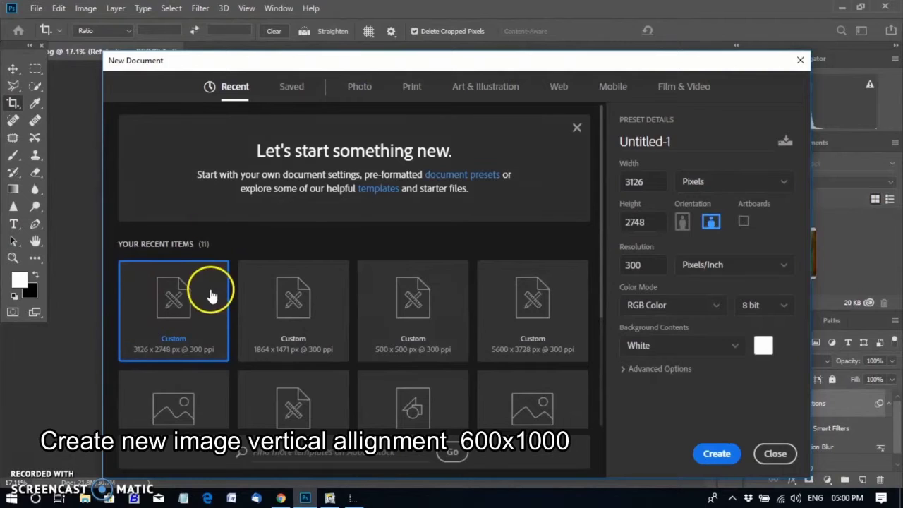
left_click(628, 266)
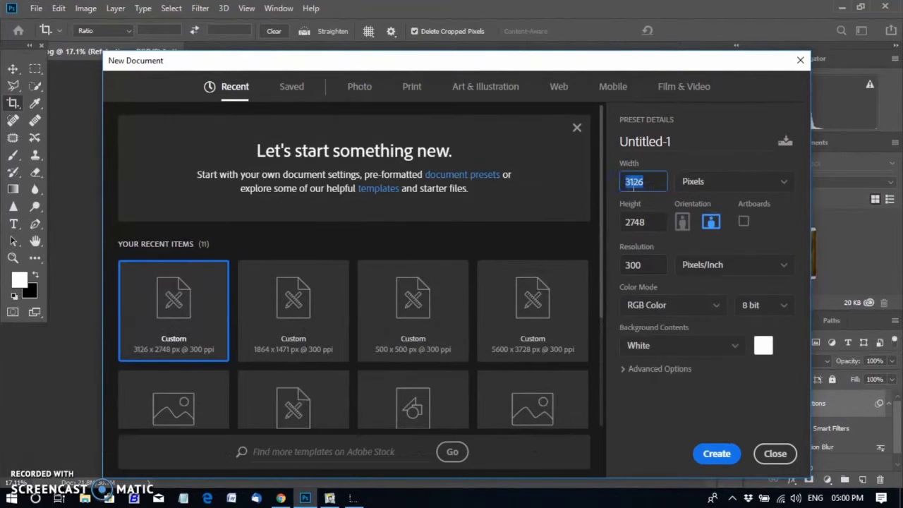
type("600")
double_click(657, 222)
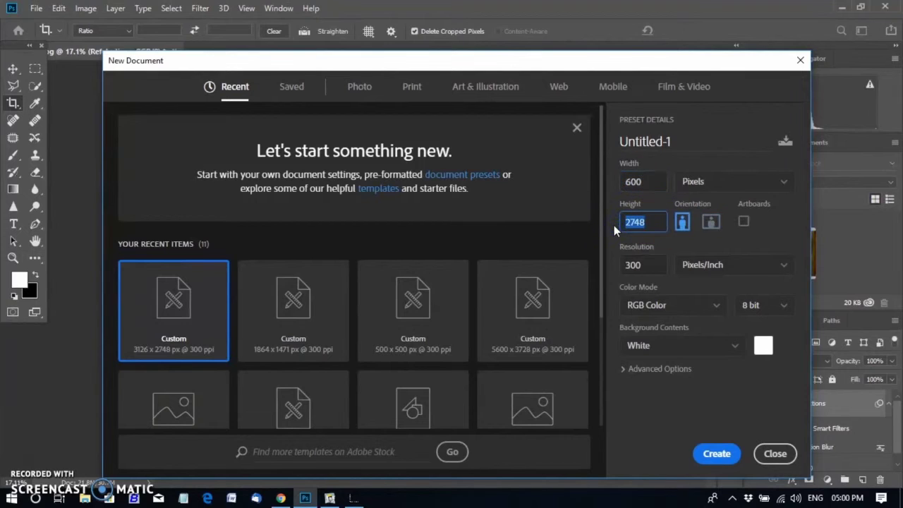
type("1000")
left_click(685, 221)
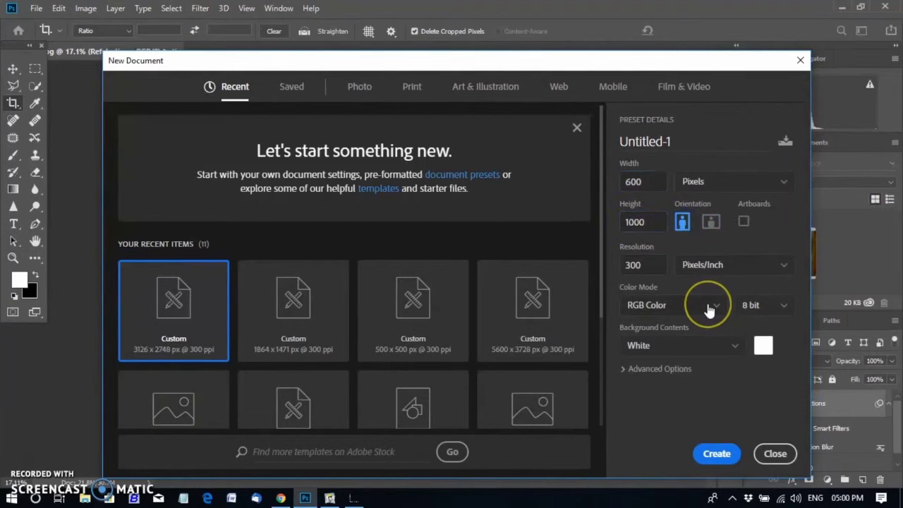
left_click(732, 346)
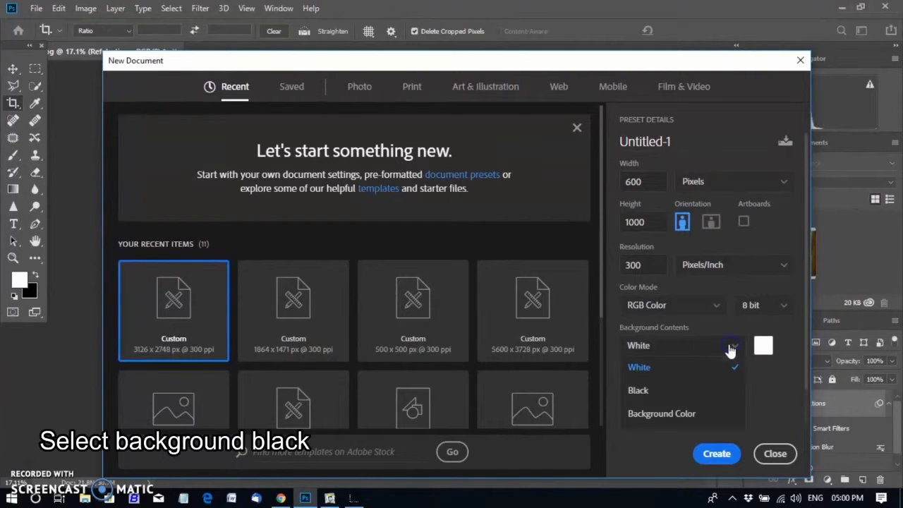
left_click(671, 400)
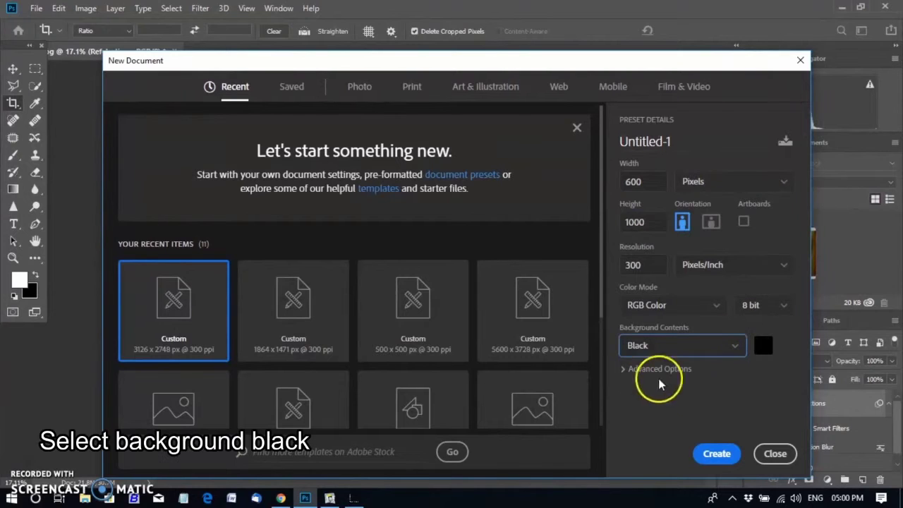
left_click(635, 371)
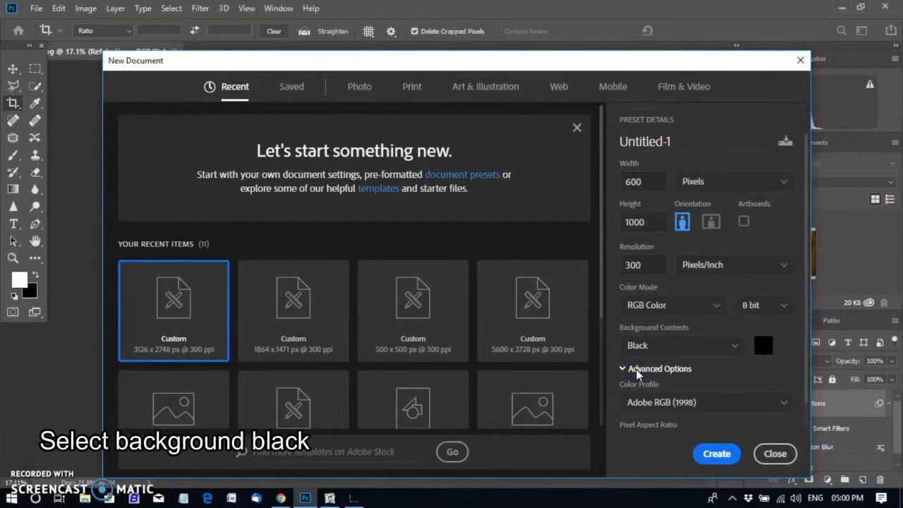
left_click(637, 372)
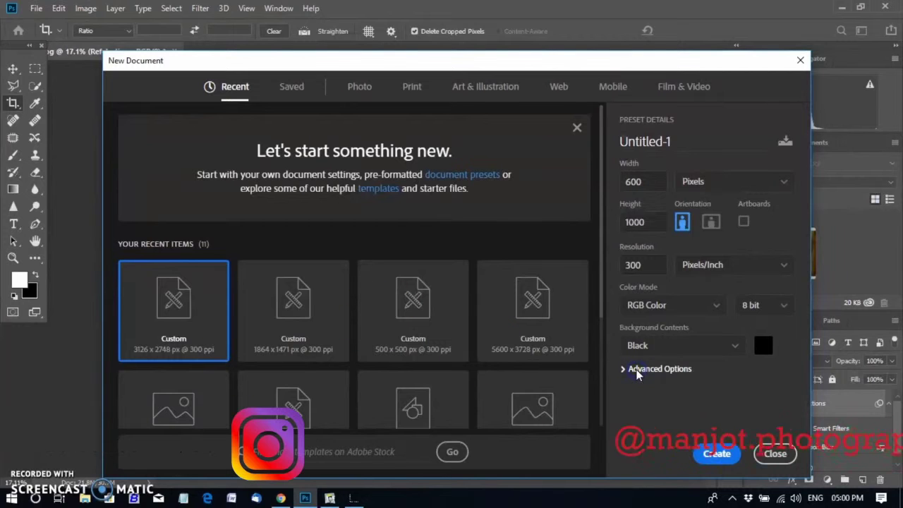
left_click(723, 452)
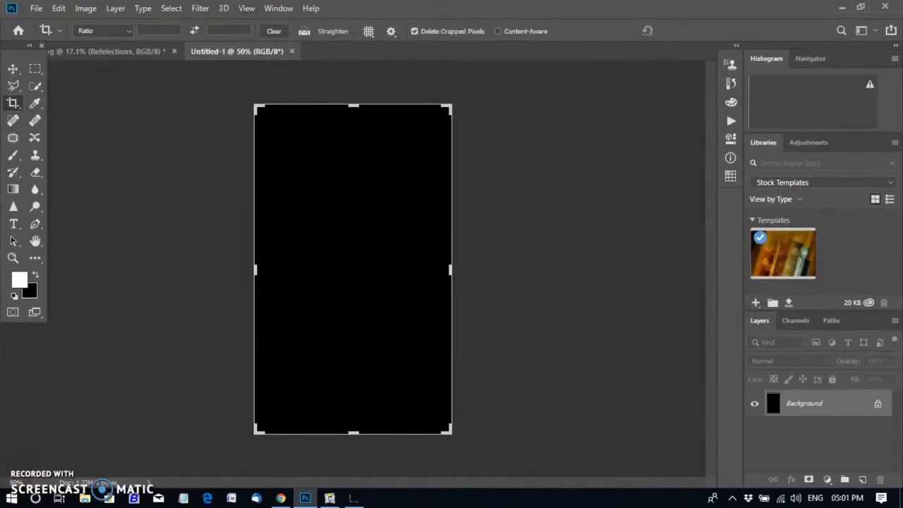
left_click(200, 8)
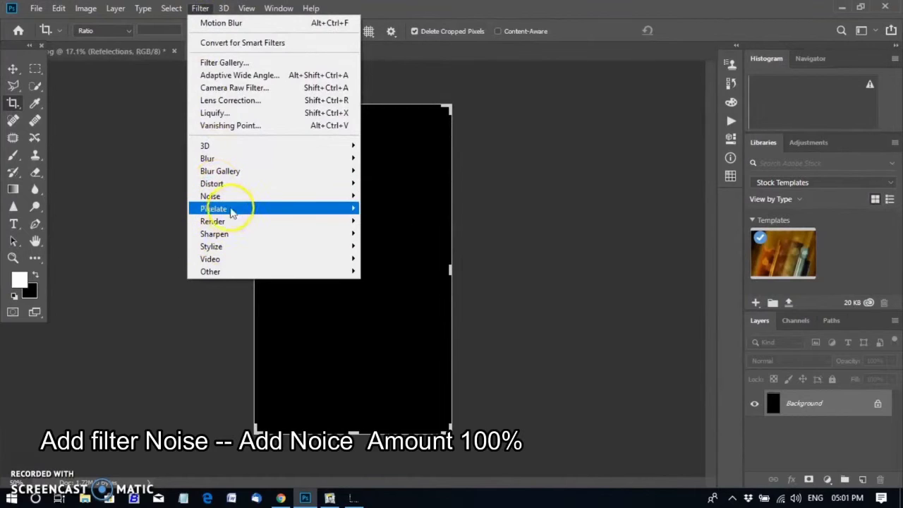
mouse_move(211, 196)
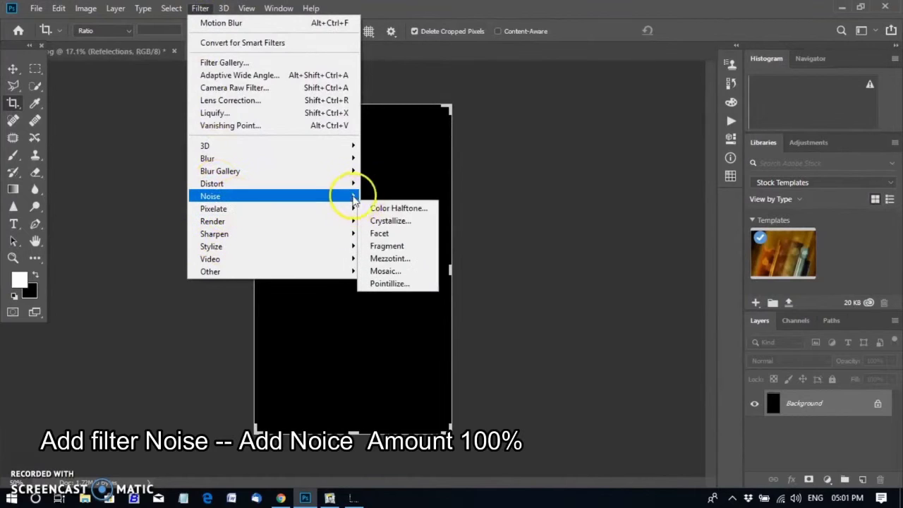
Add 400% uniform monochromatic noise to the black Untitled-1 canvas.
left_click(407, 202)
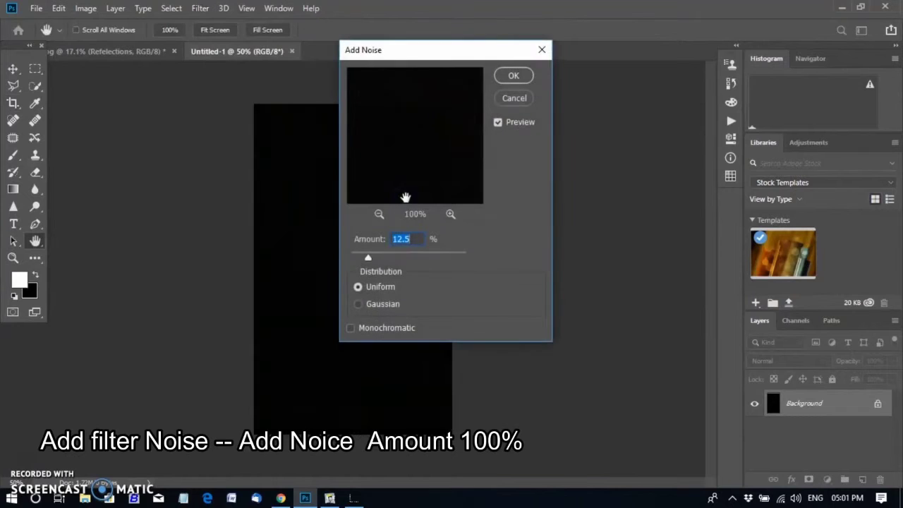
left_click_drag(368, 258, 464, 260)
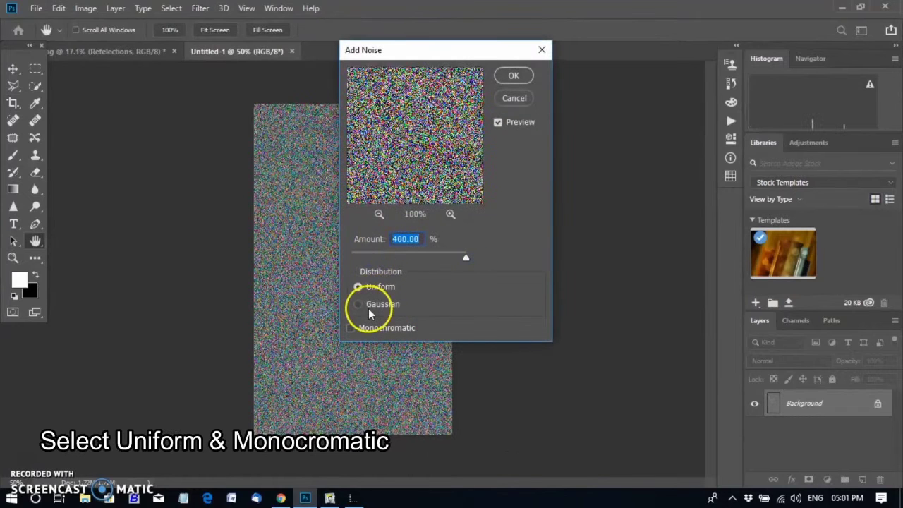
left_click(361, 328)
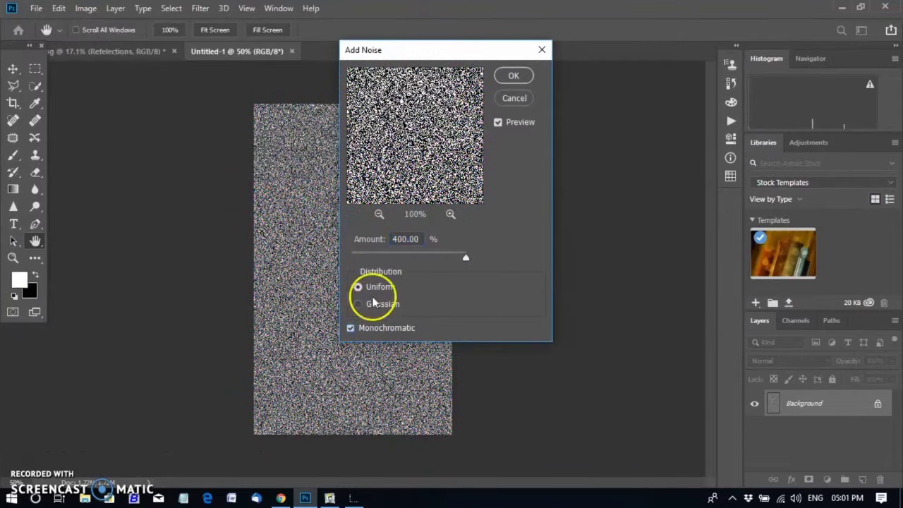
left_click(515, 78)
key("c")
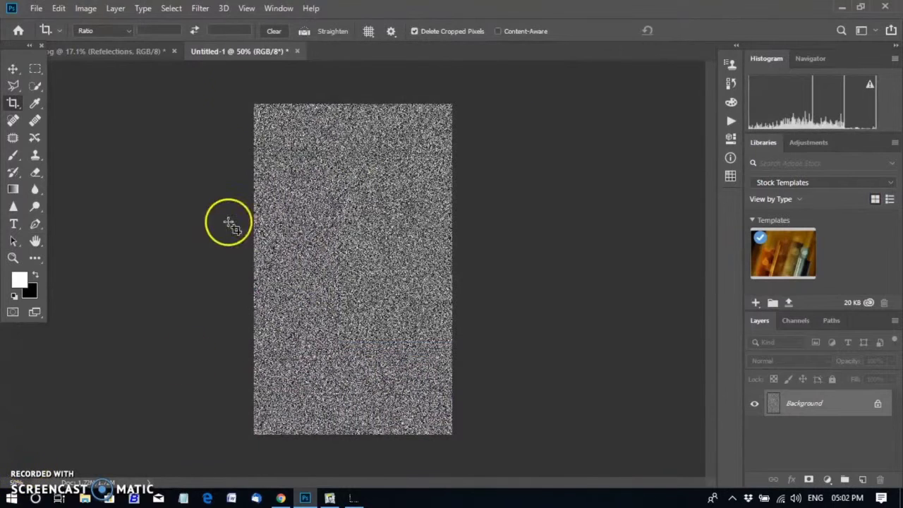
Soften the grey noise with a 1.3-pixel Gaussian Blur.
left_click(202, 8)
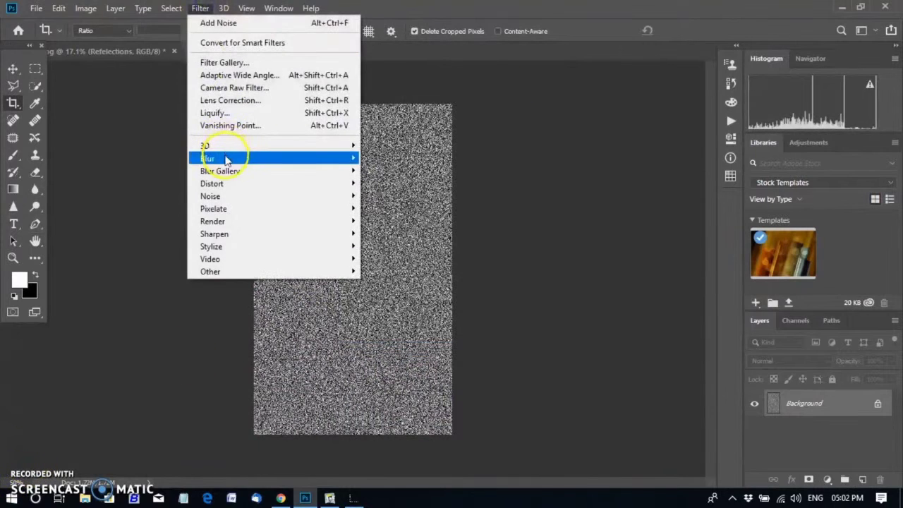
mouse_move(271, 158)
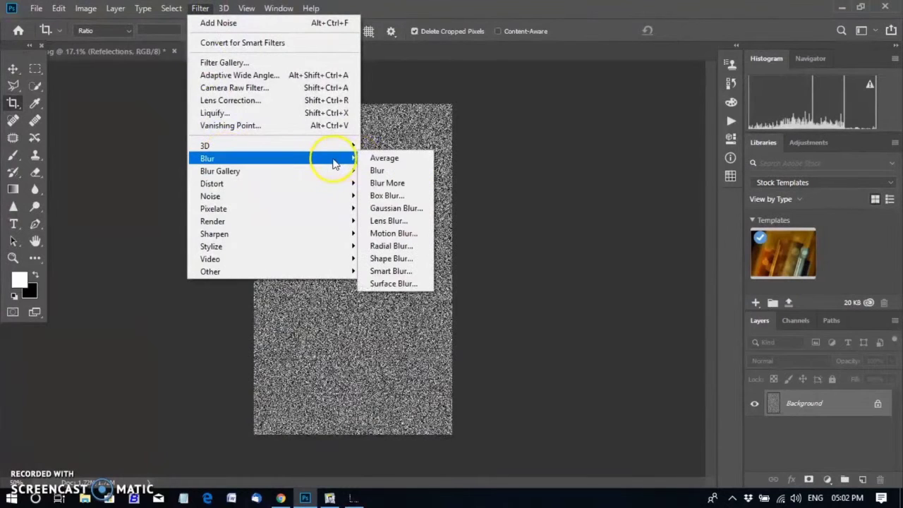
left_click(394, 208)
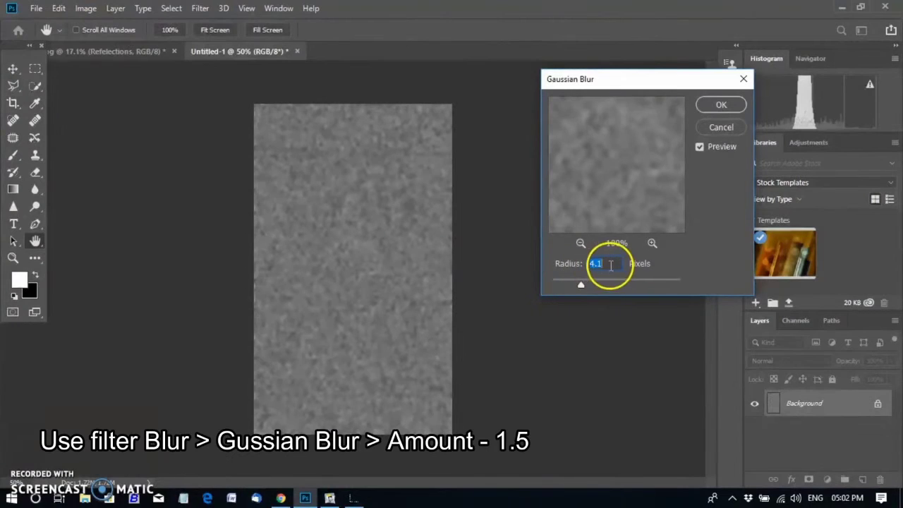
type("1.3")
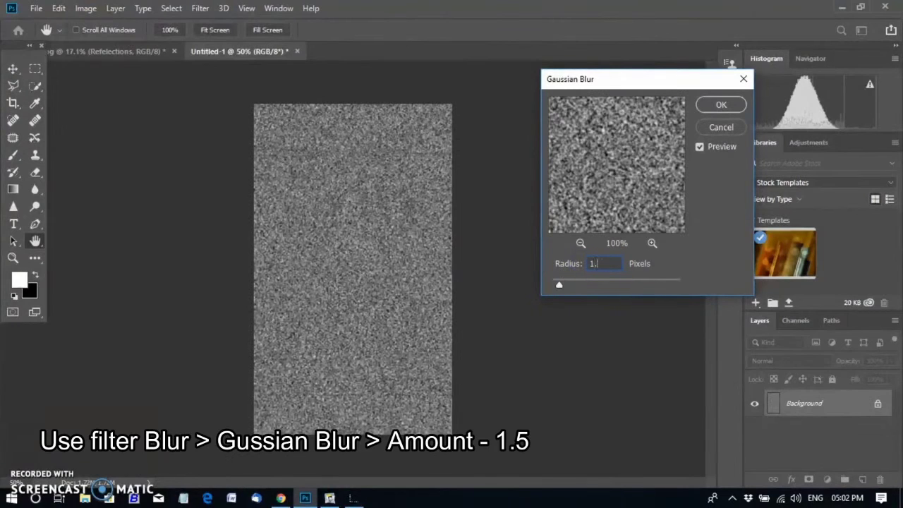
left_click(720, 103)
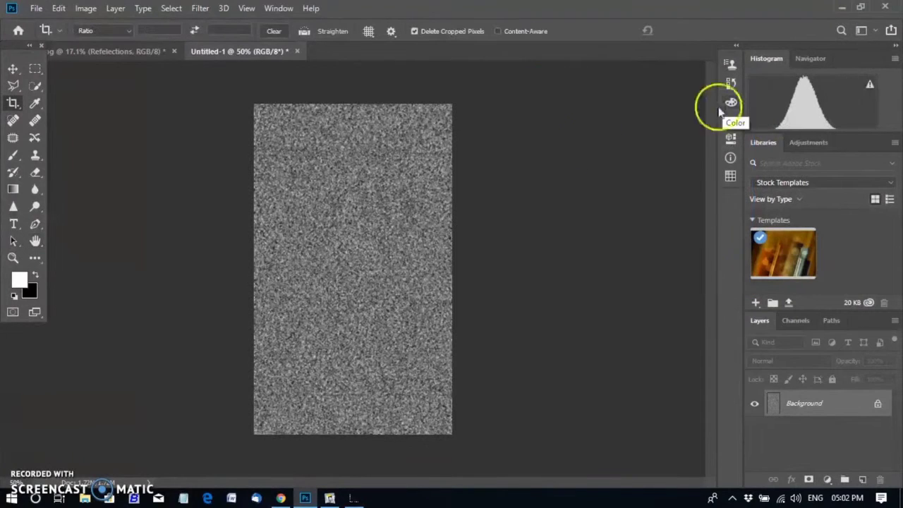
Emboss the Red channel at 180°, height 1, amount 500%, then show all channels.
left_click(797, 321)
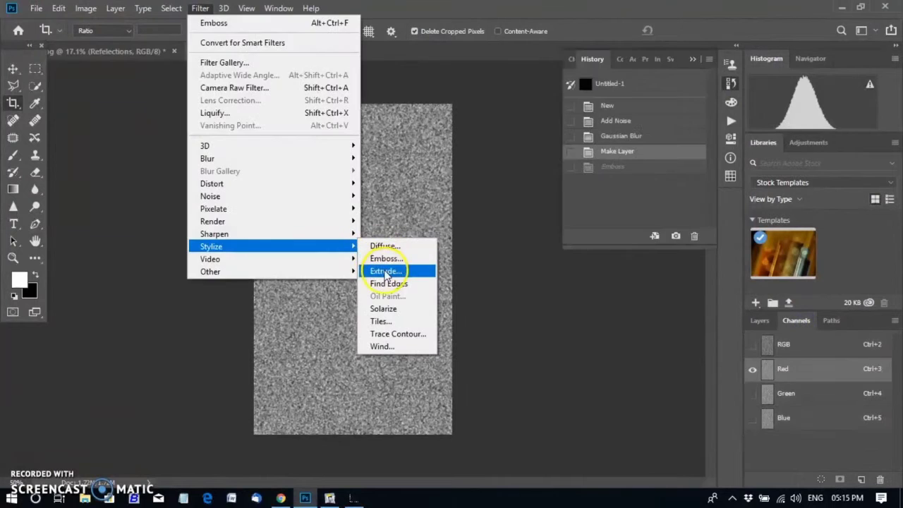
left_click(386, 262)
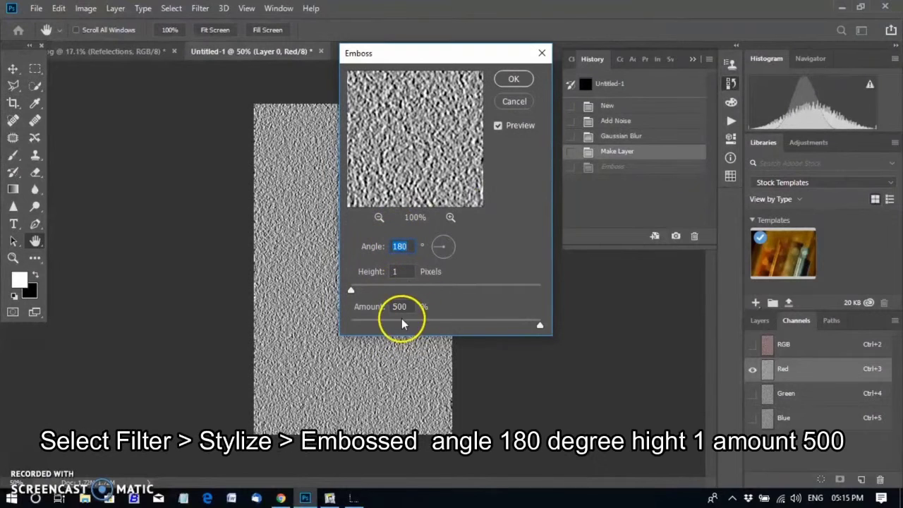
left_click_drag(536, 325, 509, 321)
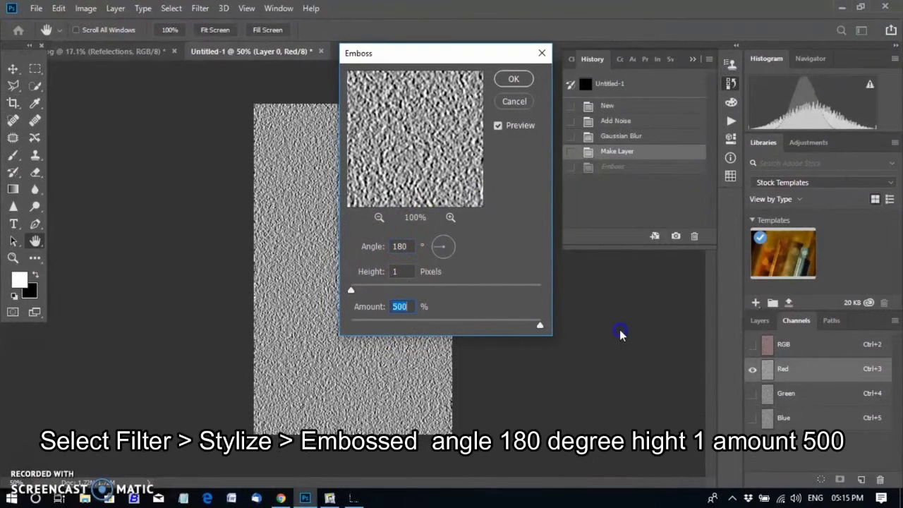
left_click(520, 81)
key("c")
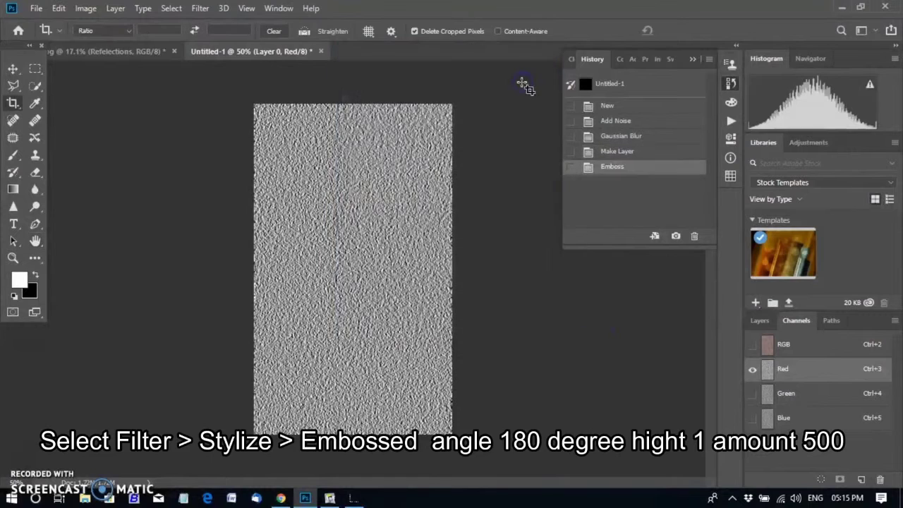
left_click(755, 346)
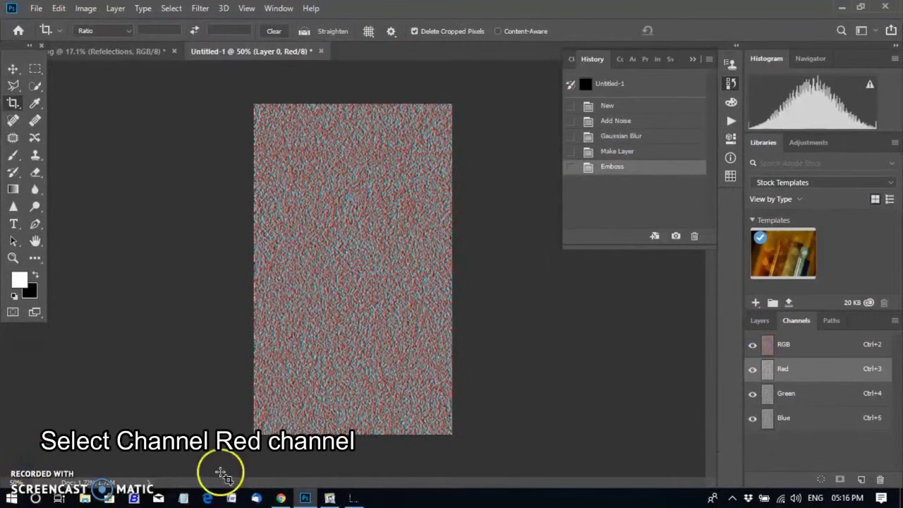
Emboss the Green channel at 90°, height 1, amount 500%, then return to RGB and Layers.
left_click(805, 403)
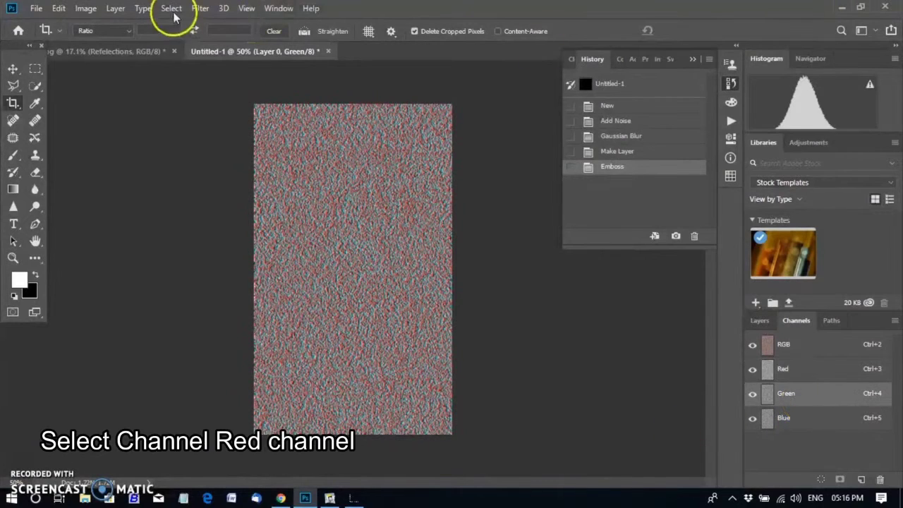
left_click(200, 8)
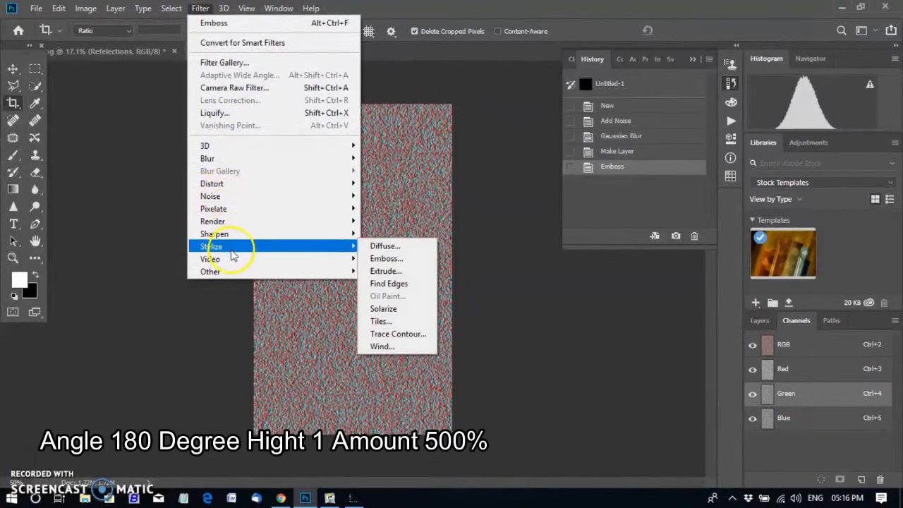
mouse_move(211, 247)
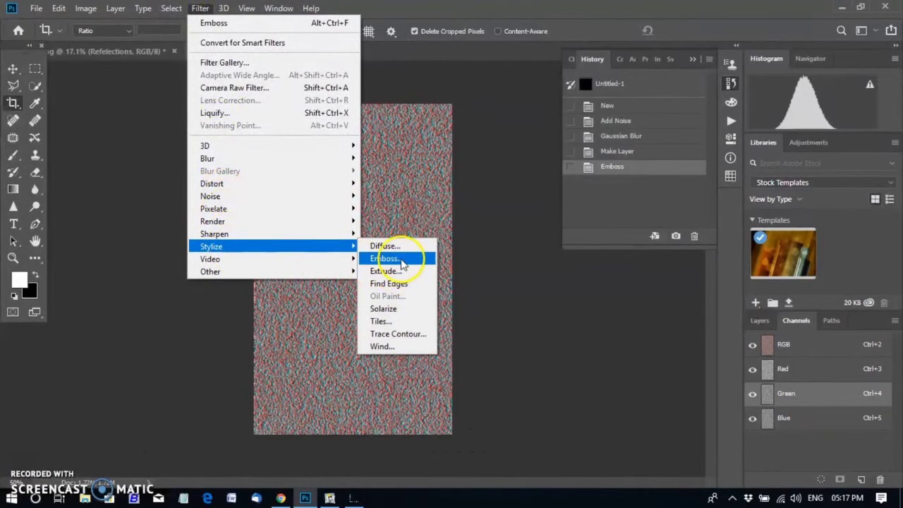
left_click(403, 263)
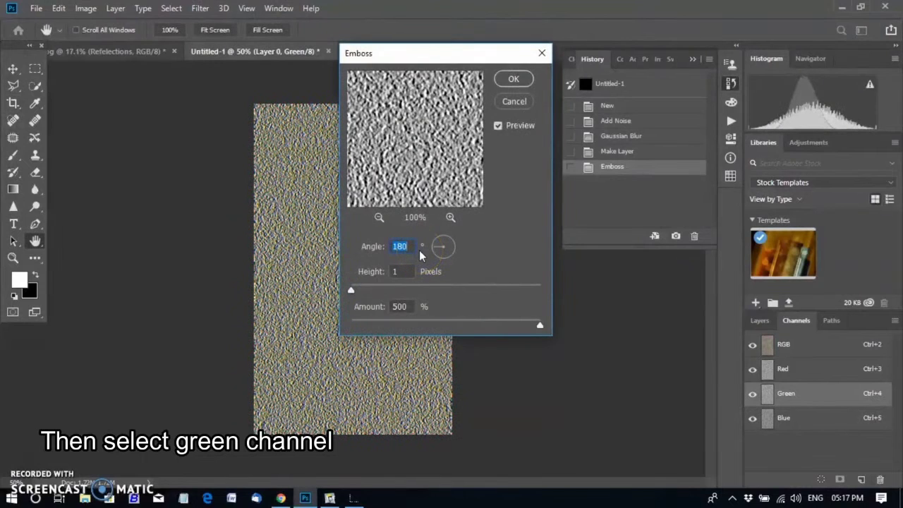
type("90")
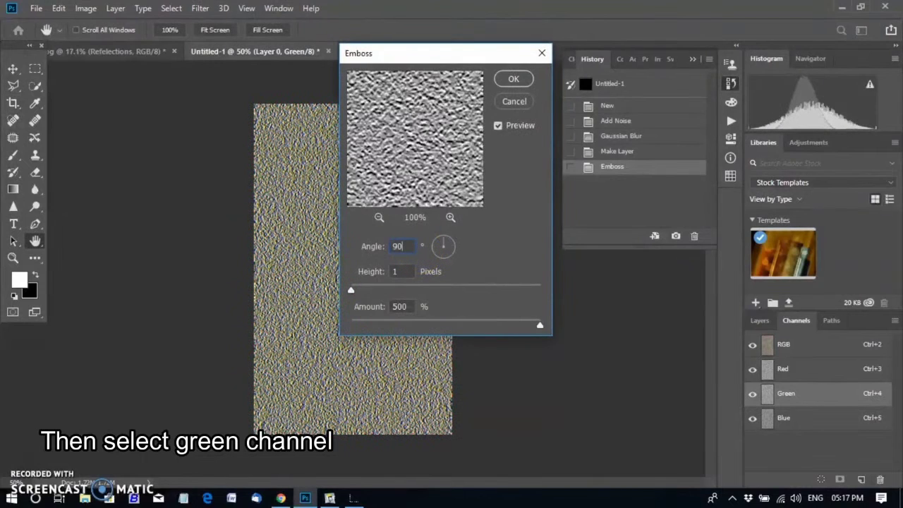
left_click(508, 79)
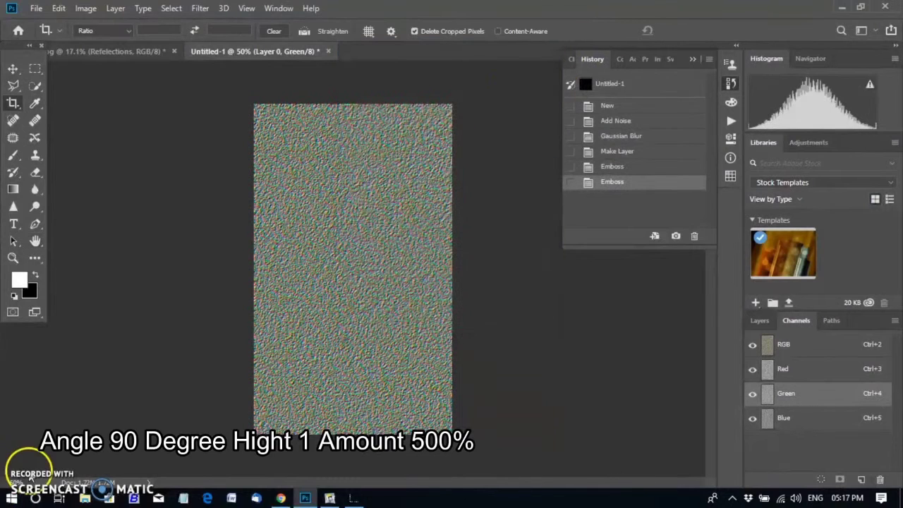
left_click(827, 346)
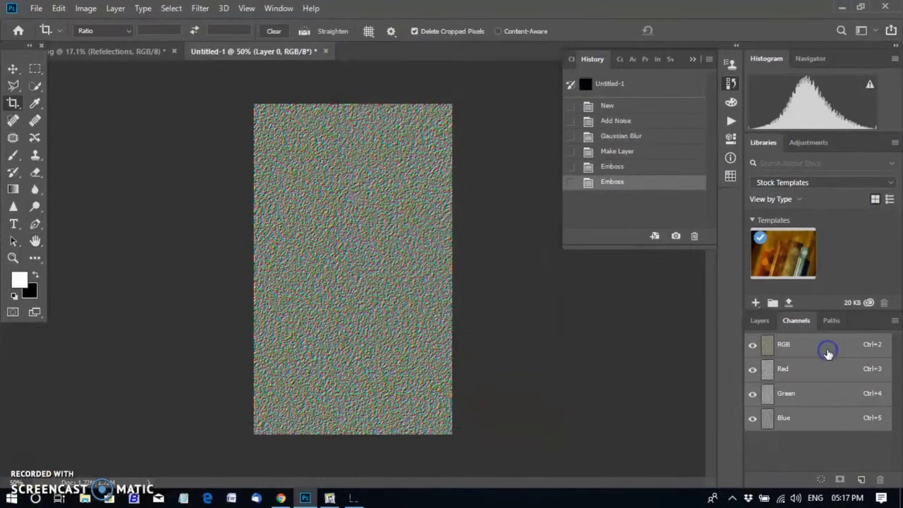
left_click(759, 321)
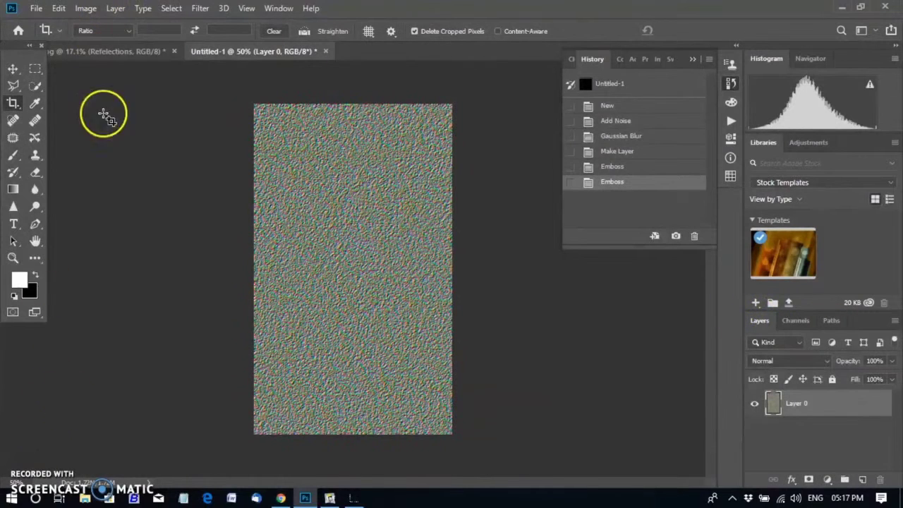
Start a perspective Free Transform on the noise layer.
left_click(59, 9)
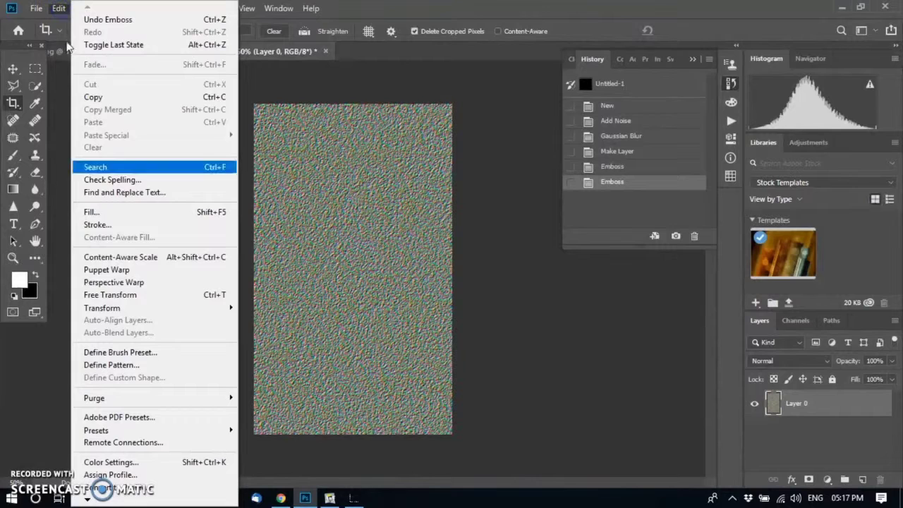
left_click(154, 300)
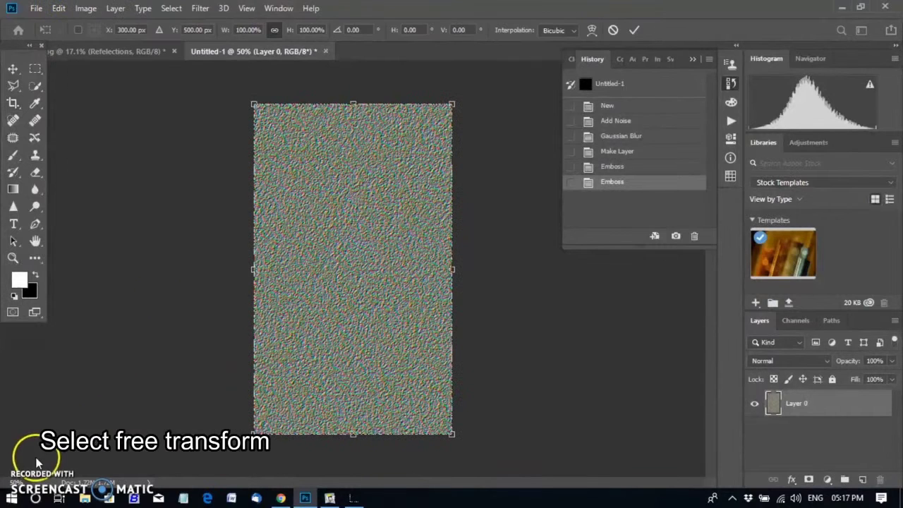
right_click(409, 249)
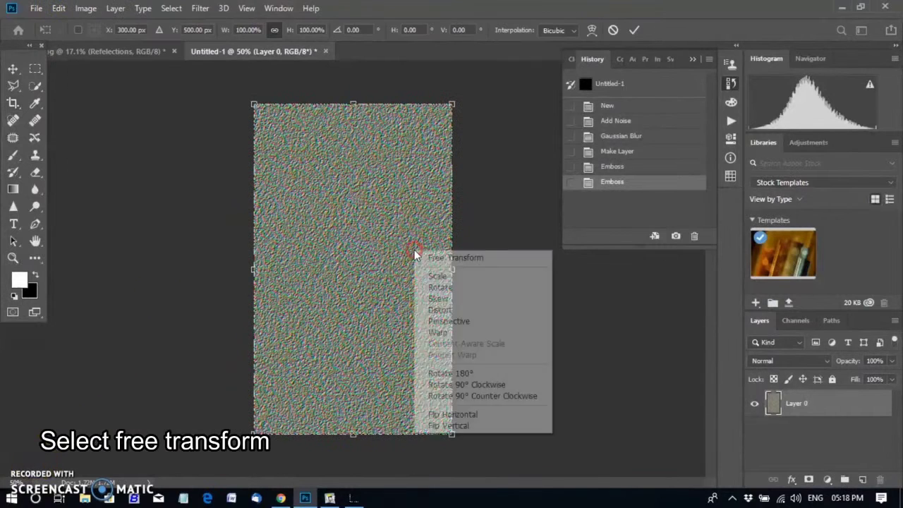
left_click(445, 321)
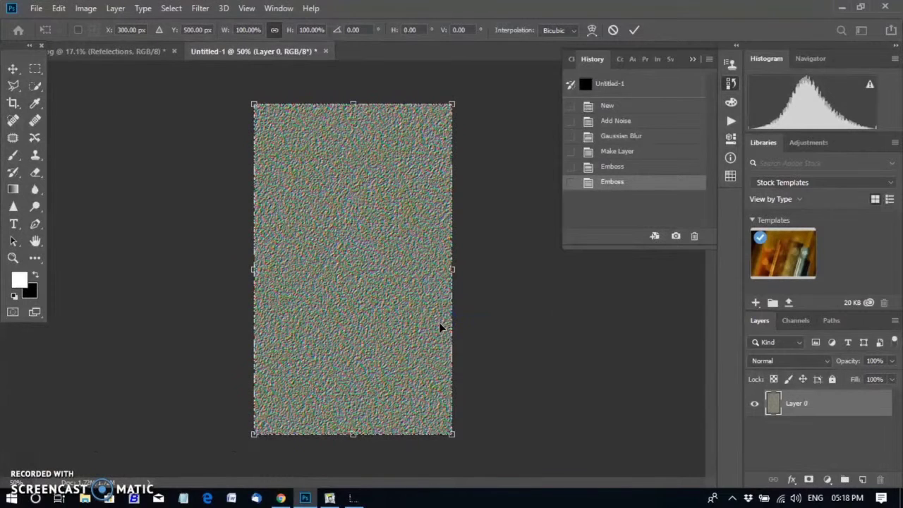
scroll(439, 323, "down", 5)
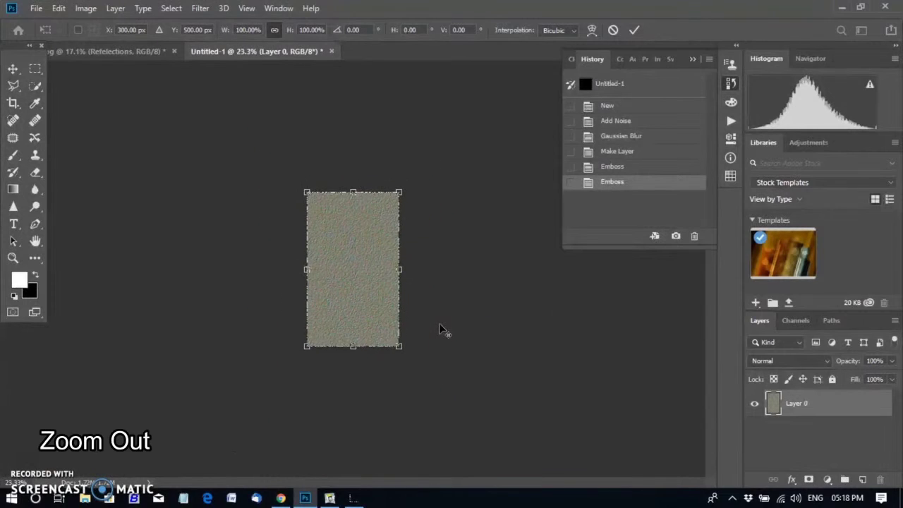
scroll(288, 388, "down", 3)
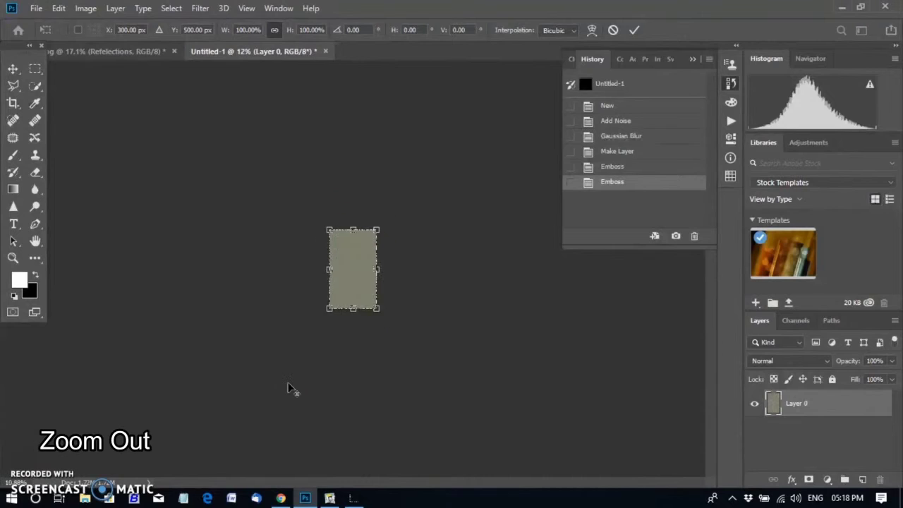
scroll(288, 387, "down", 2)
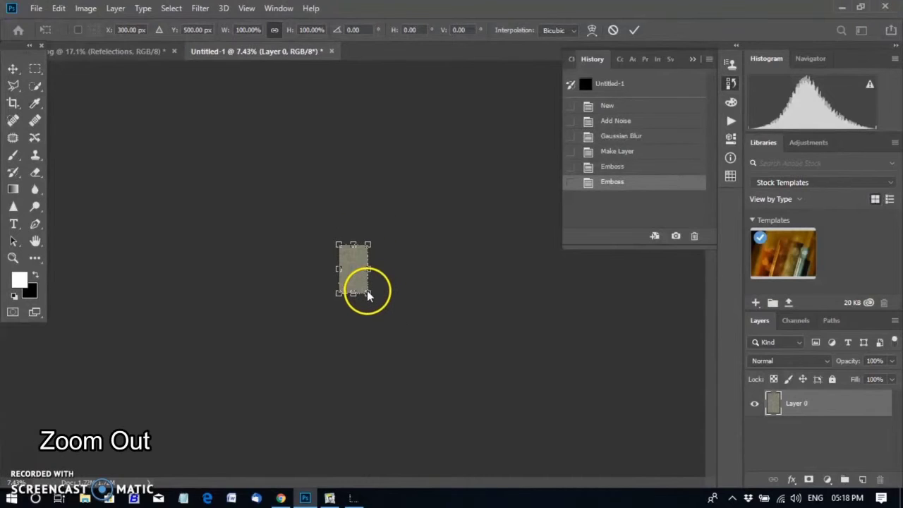
Spread the bottom edge wide into receding ripples, commit, and zoom in to check.
left_click_drag(373, 295, 721, 292)
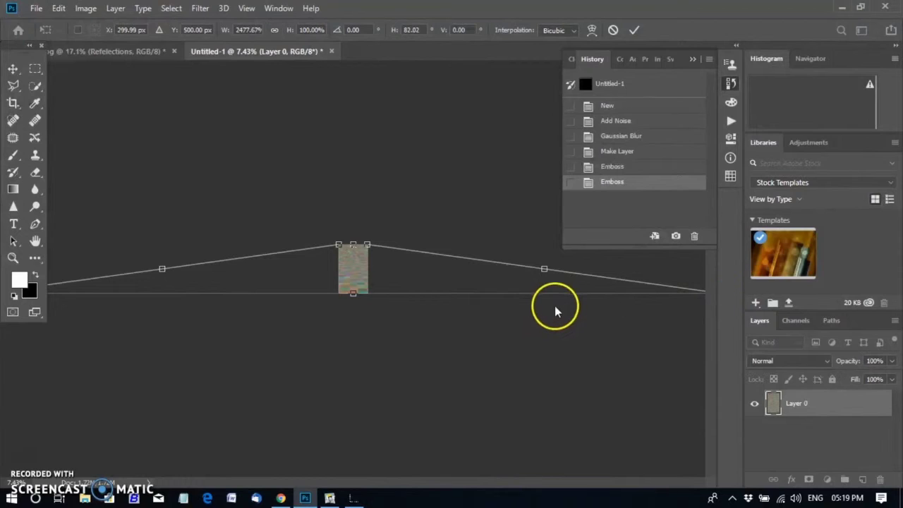
scroll(555, 310, "down", 3)
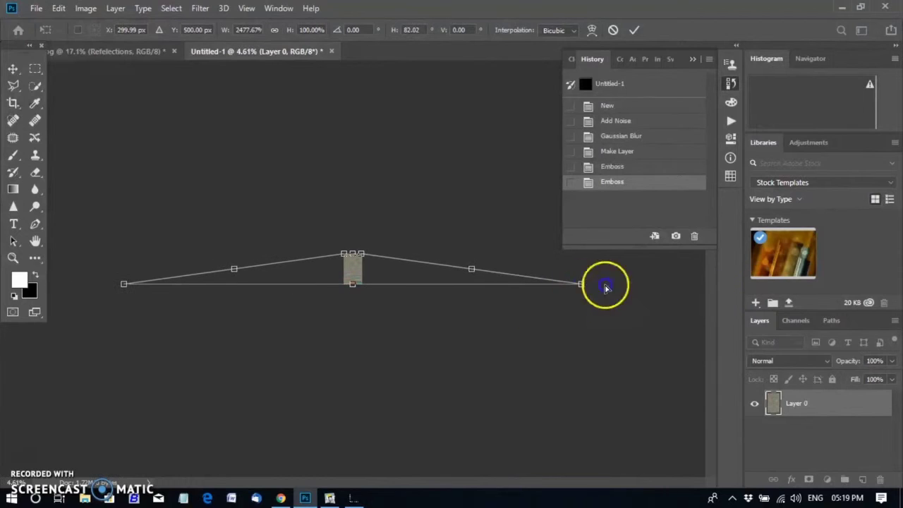
left_click_drag(606, 287, 706, 289)
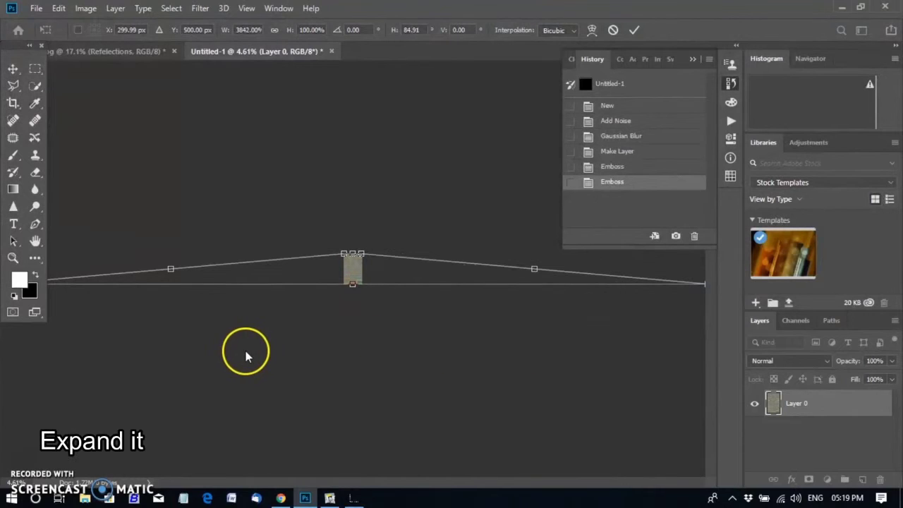
left_click(633, 31)
key("c")
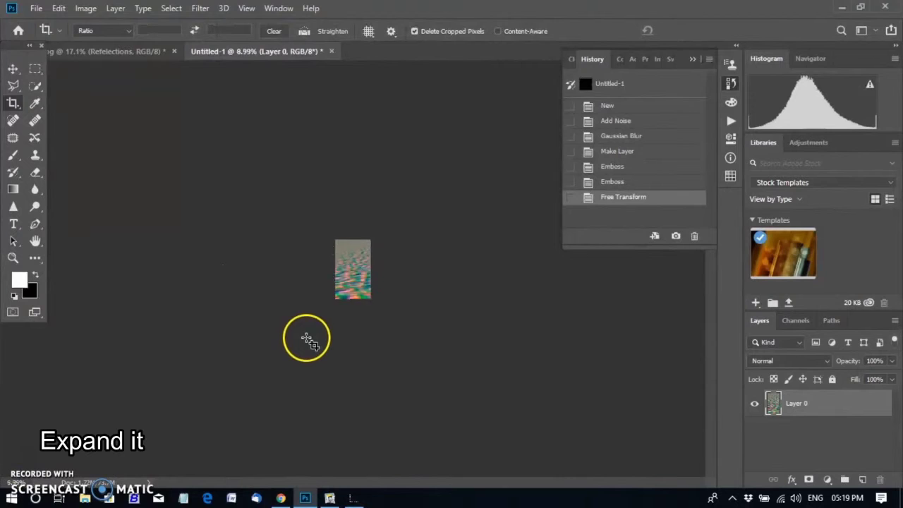
scroll(305, 337, "up", 3)
scroll(310, 337, "up", 3)
scroll(314, 342, "up", 1)
scroll(316, 343, "up", 1)
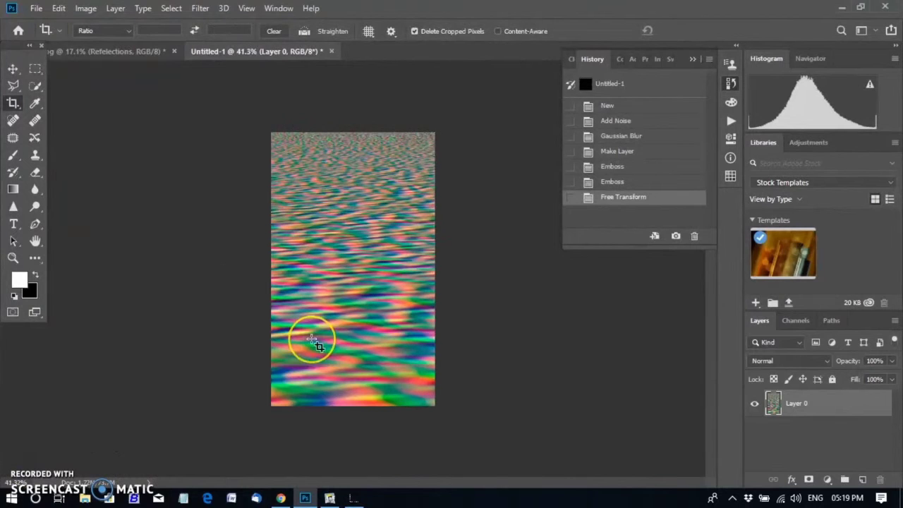
scroll(313, 340, "up", 1)
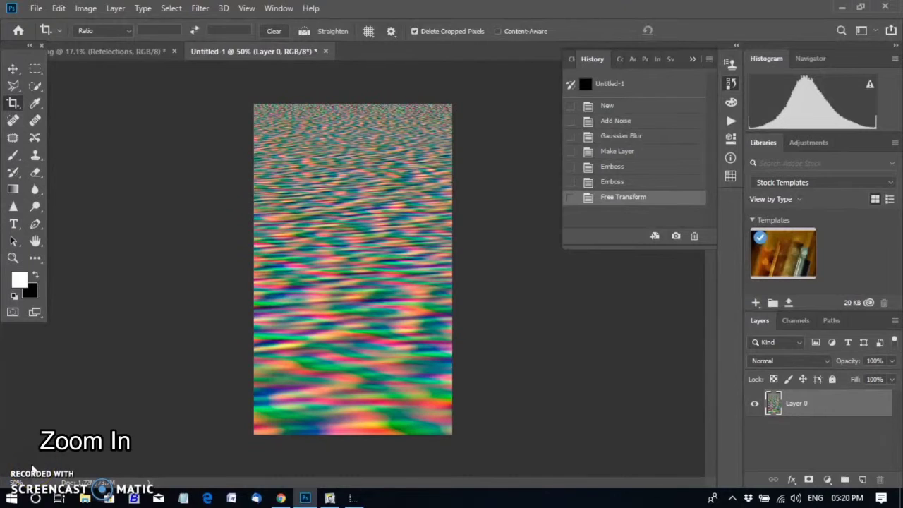
Flatten the ripple image and navigate Save As to the Backup (D:) drive.
right_click(824, 411)
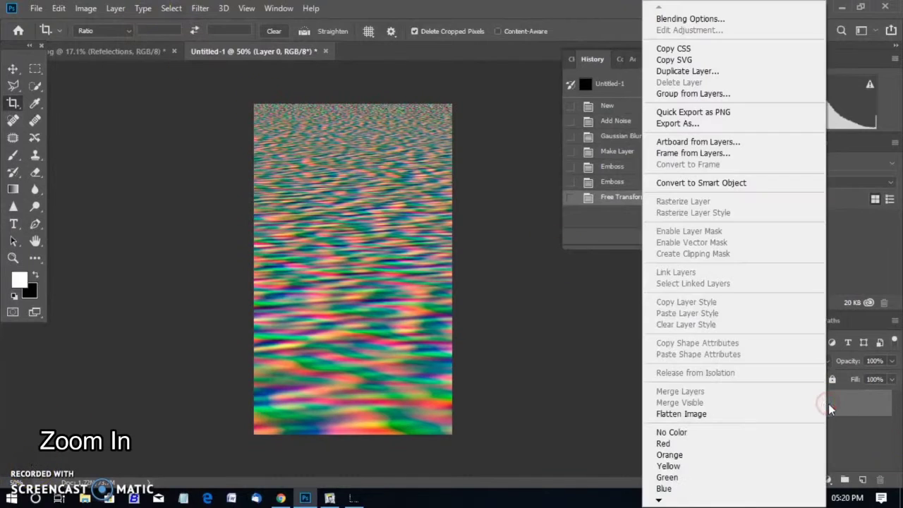
left_click(697, 415)
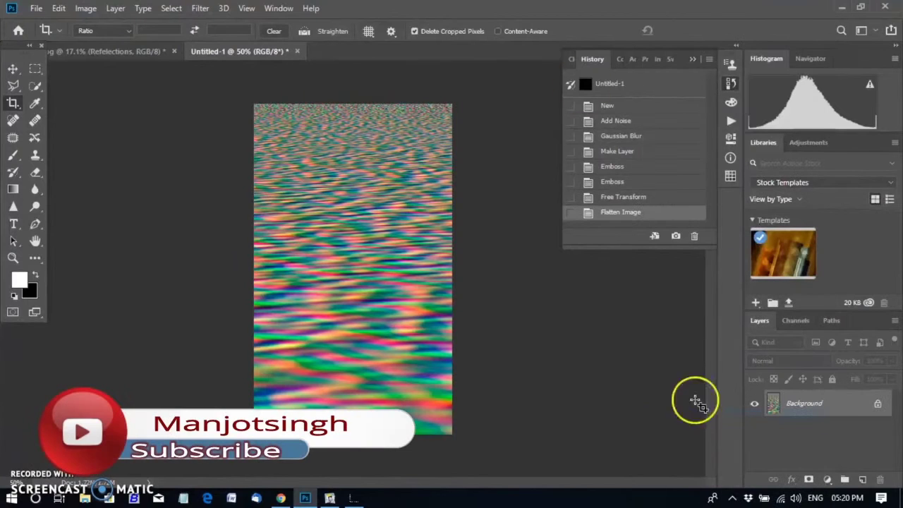
left_click(36, 9)
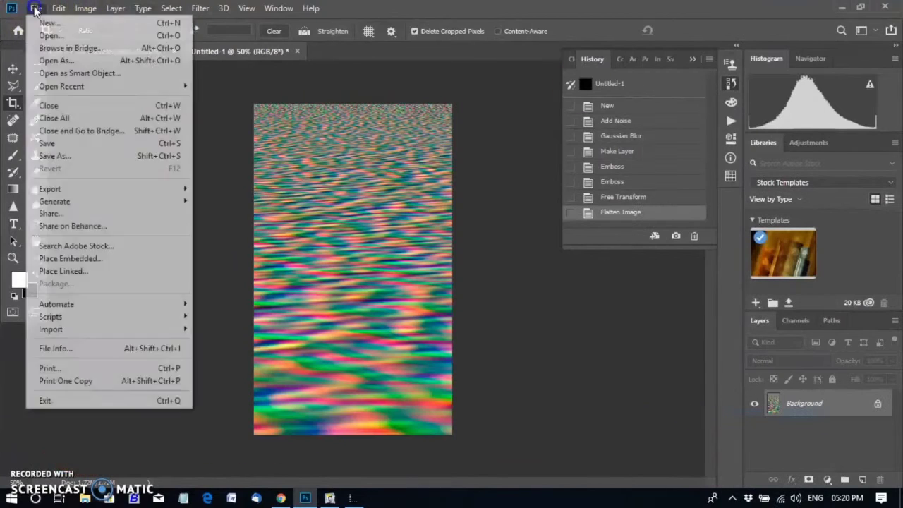
left_click(100, 155)
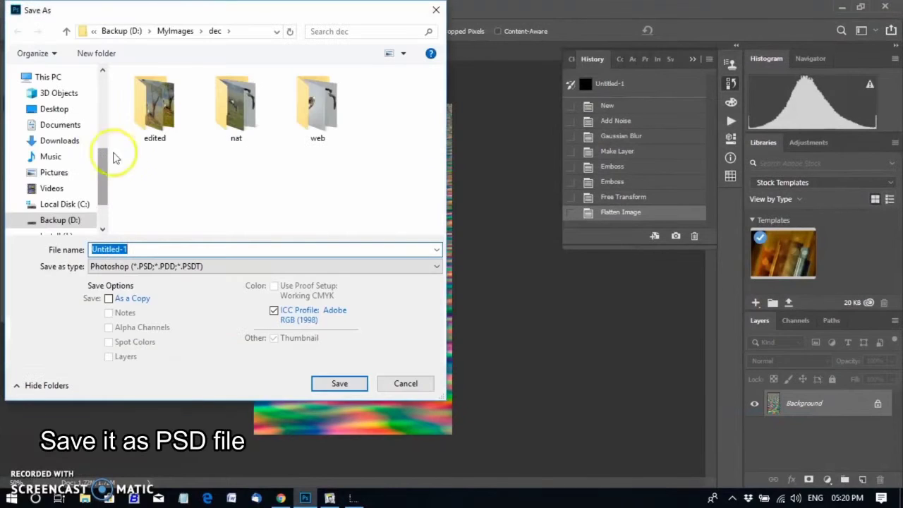
left_click(176, 32)
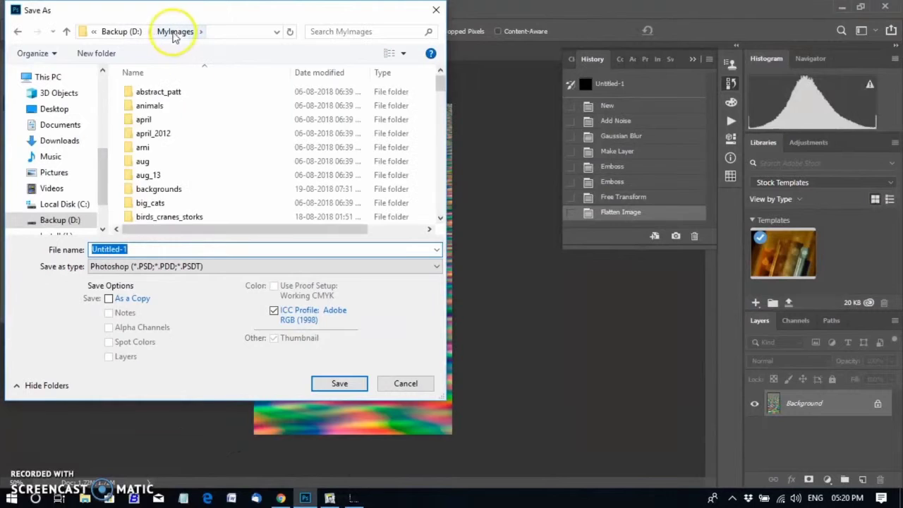
scroll(201, 145, "down", 3)
scroll(202, 145, "up", 2)
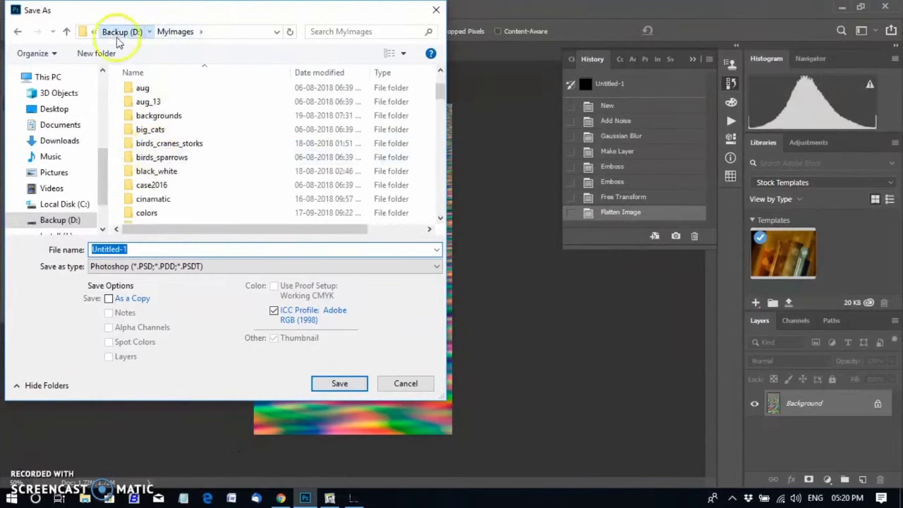
left_click(122, 31)
scroll(185, 145, "down", 1)
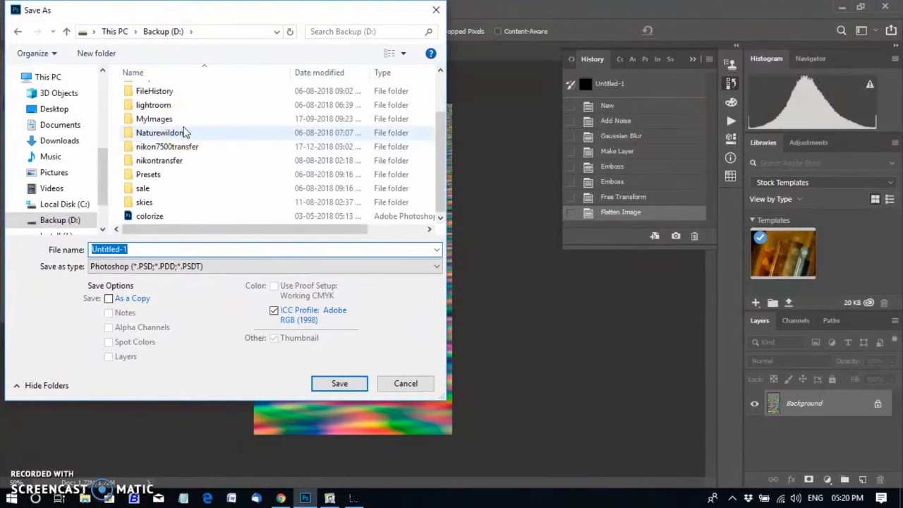
Create an adoberefelection folder and save the file there as ripplesforreflection.psd.
left_click(95, 53)
type("adoberefelection")
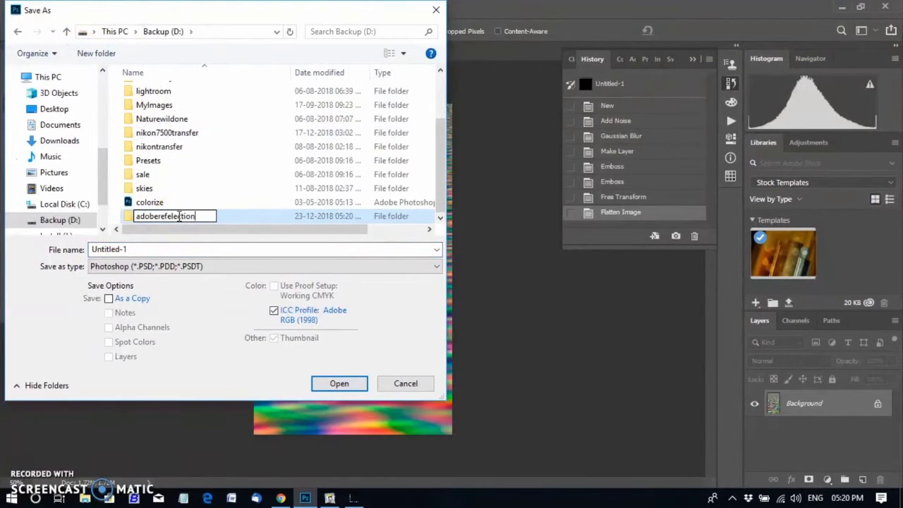
key("Return")
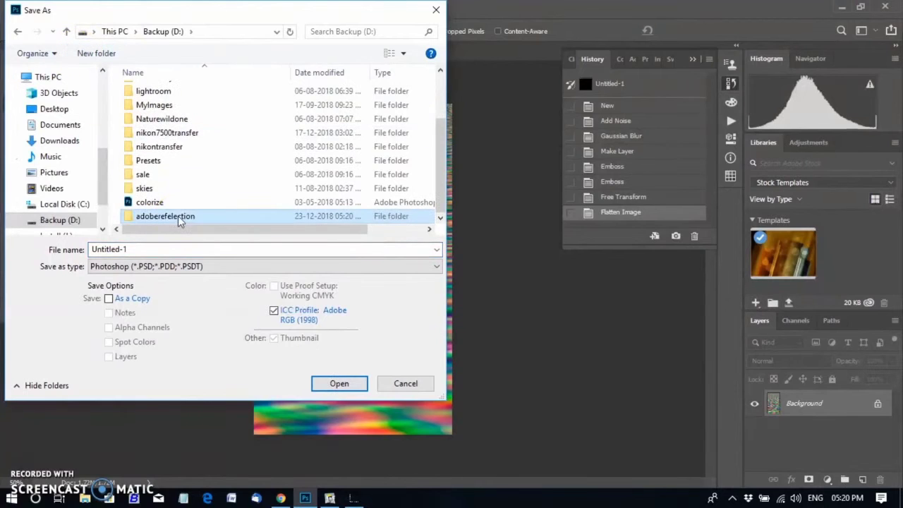
double_click(179, 216)
type("ripplesforreflect")
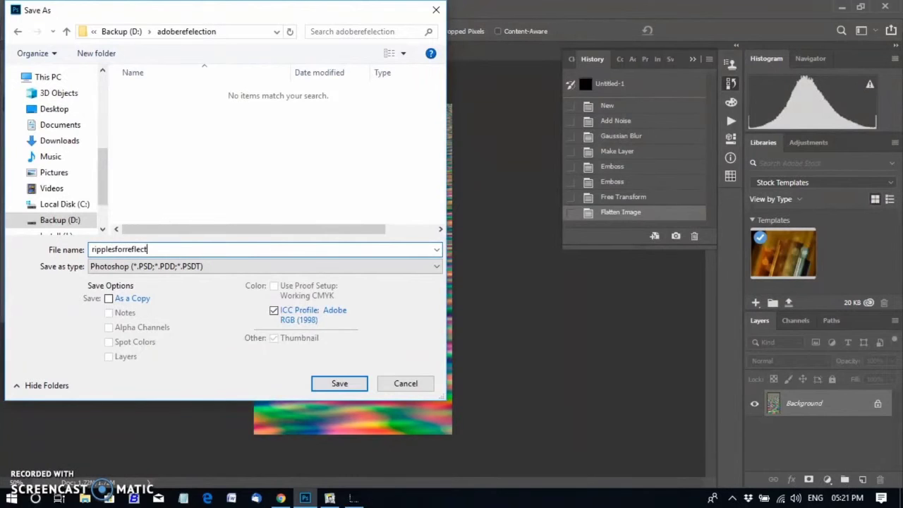
type("ion")
key("Return")
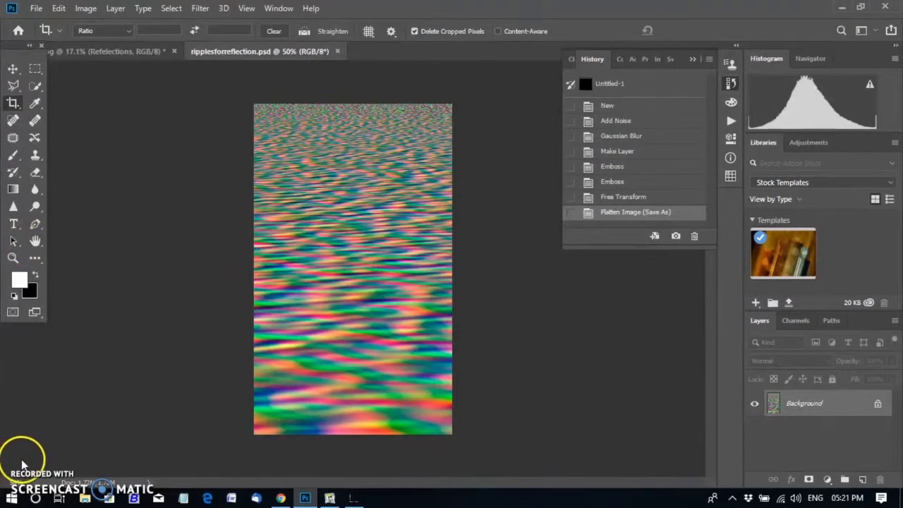
Apply a Displace filter with scales 10 and 40 to the stork reflection document.
left_click(95, 51)
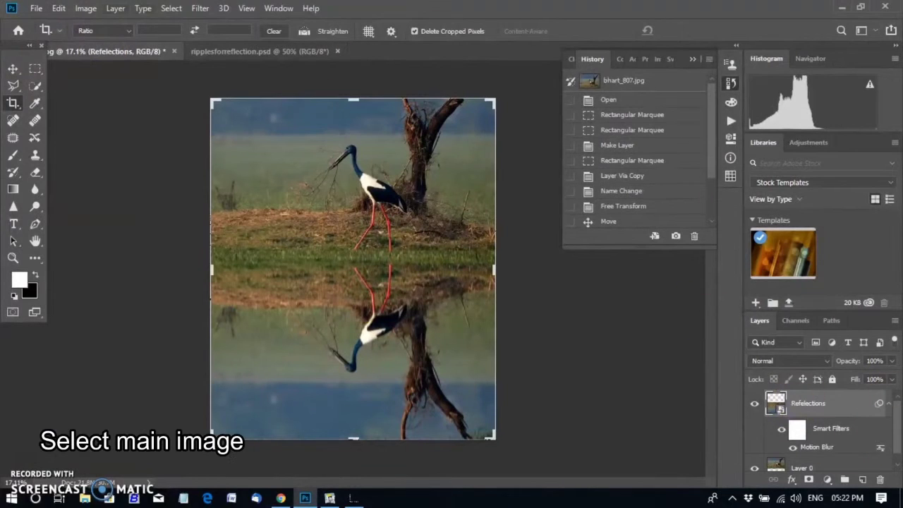
left_click(201, 8)
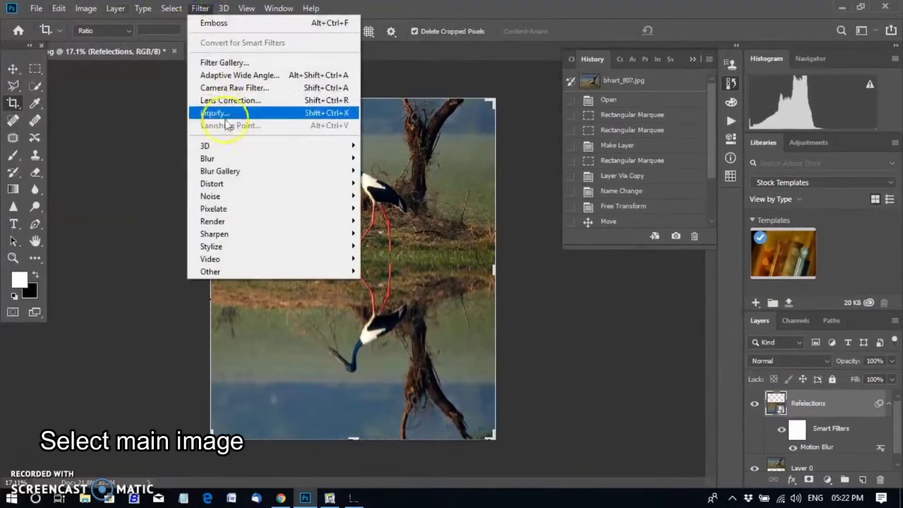
mouse_move(212, 183)
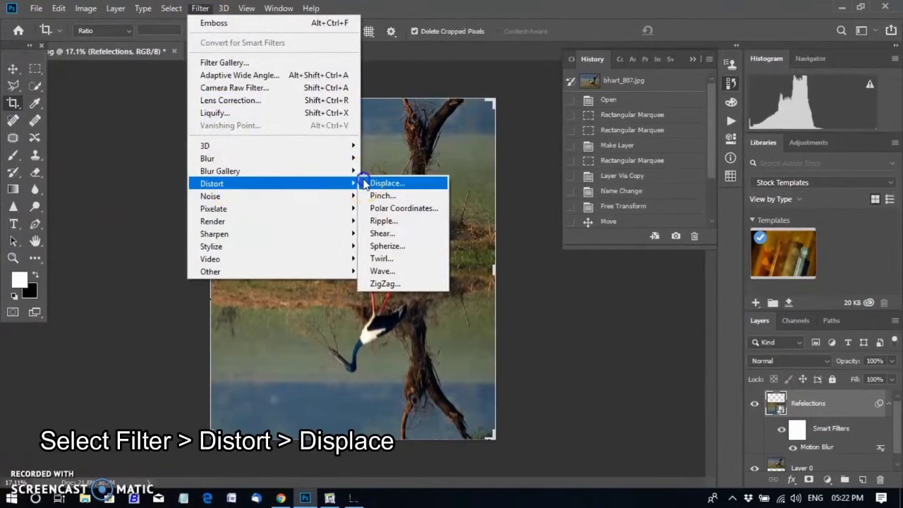
left_click(364, 183)
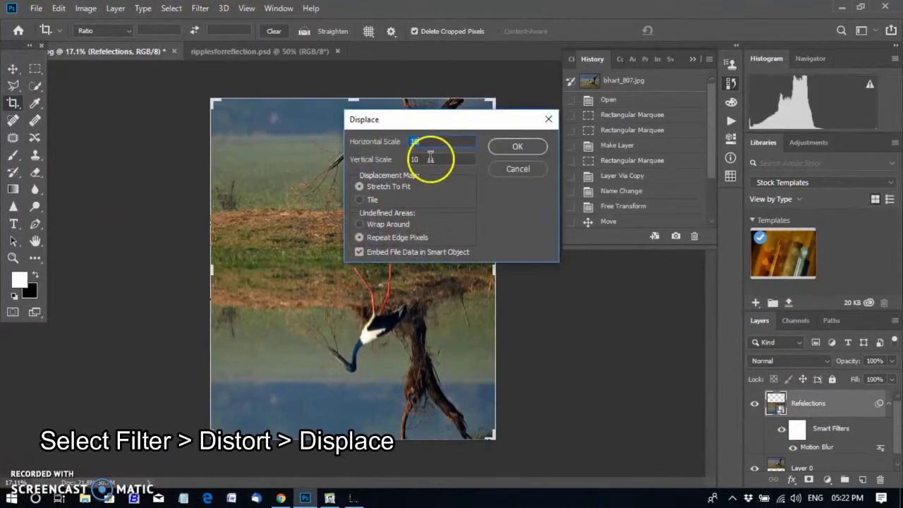
left_click(429, 159)
type("40")
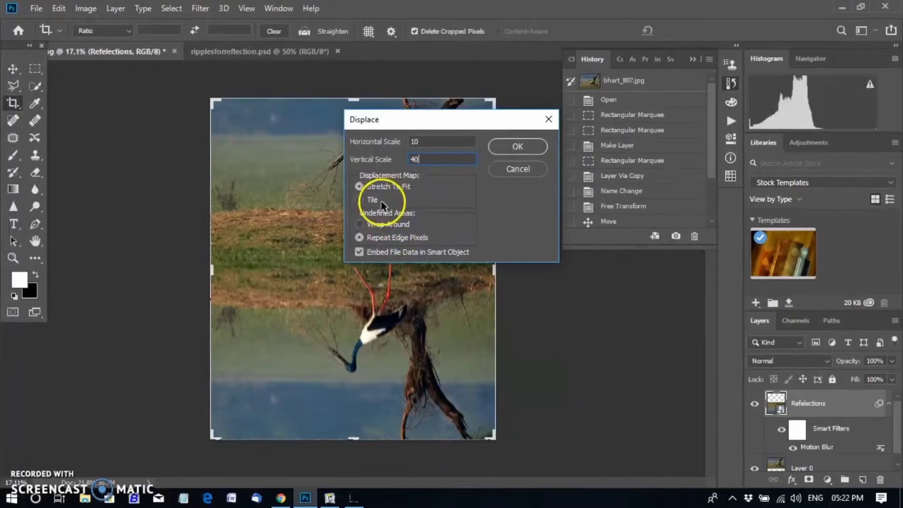
left_click(516, 147)
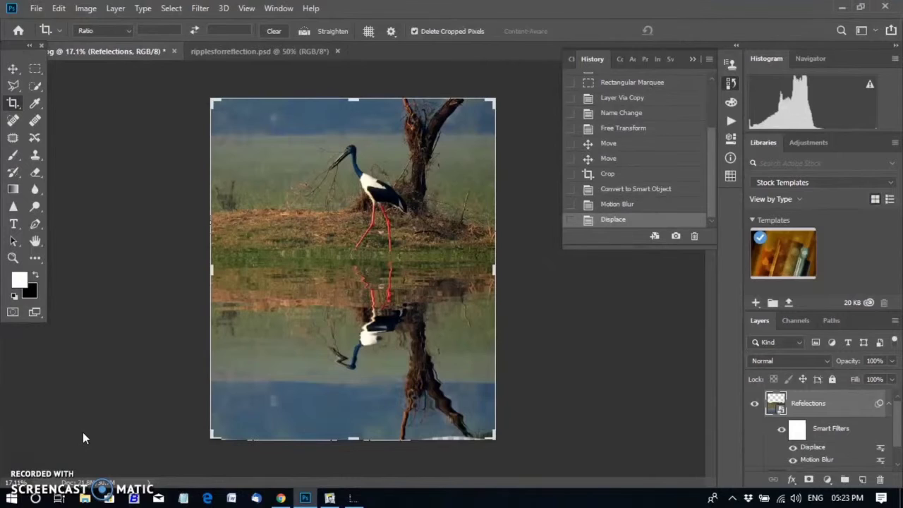
Re-edit the Displace filter twice, reapplying the ripplesforreflection map each time.
double_click(813, 447)
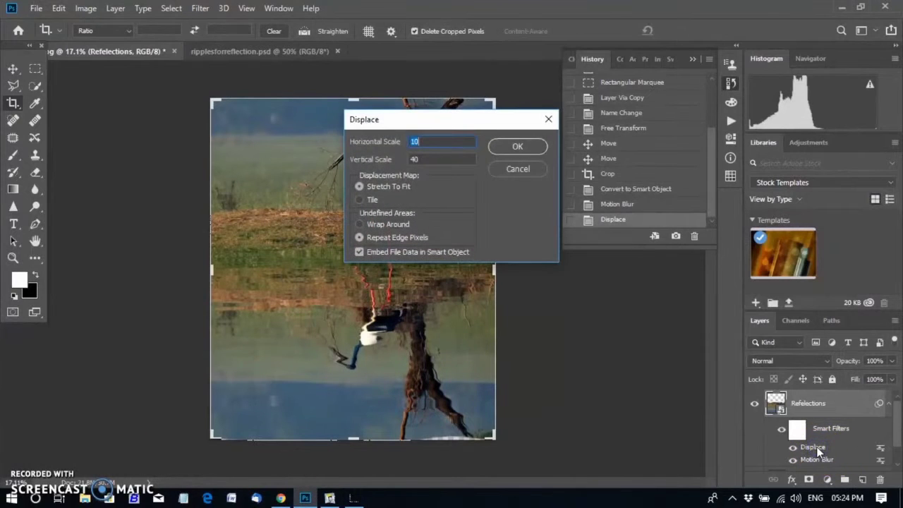
double_click(410, 160)
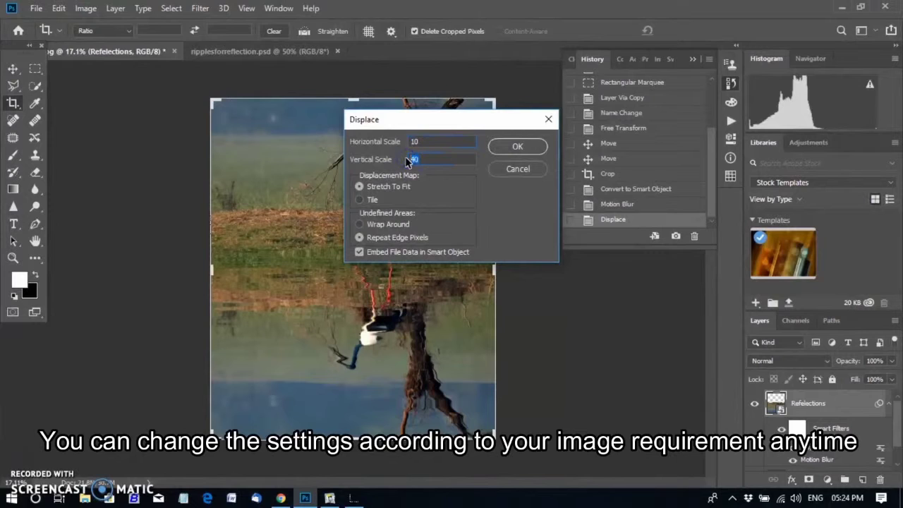
type("30")
left_click(530, 148)
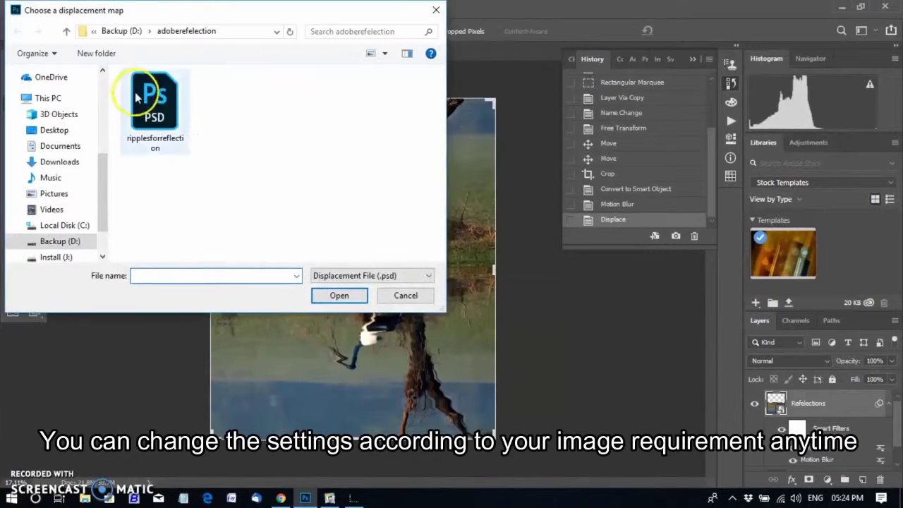
double_click(156, 93)
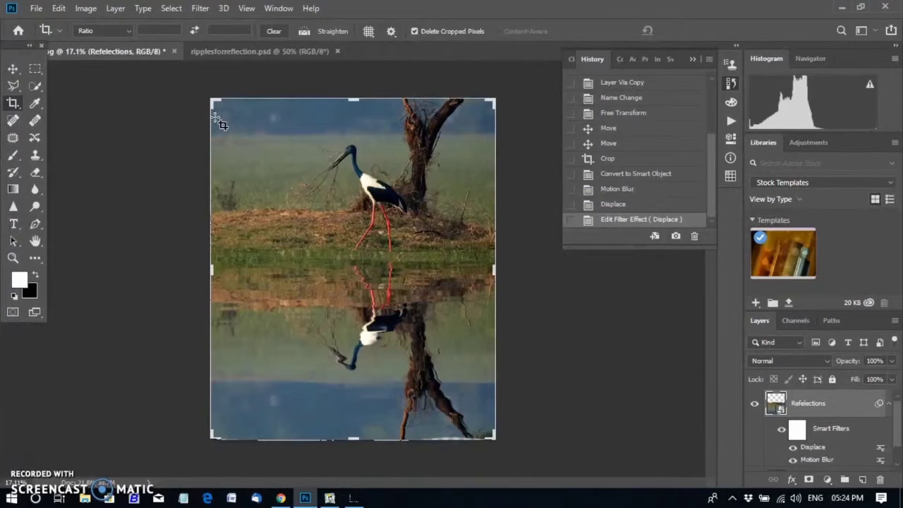
double_click(813, 447)
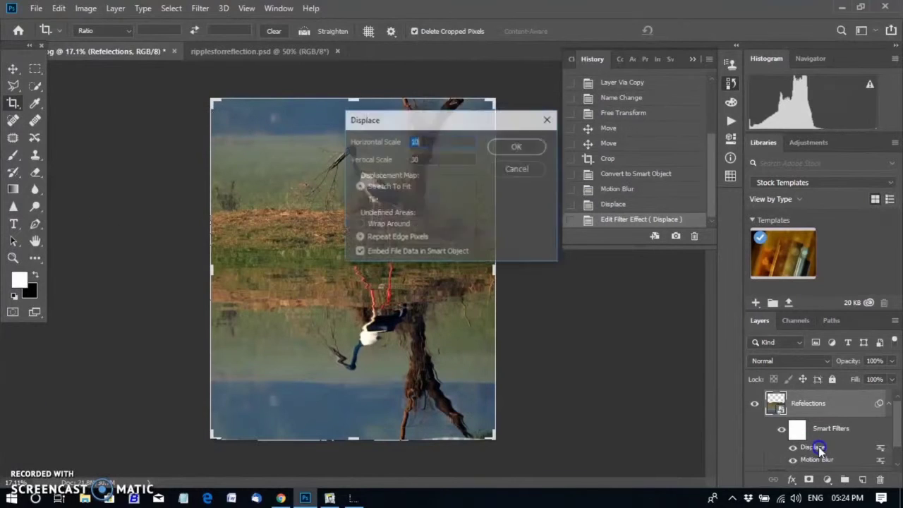
double_click(416, 161)
left_click(518, 147)
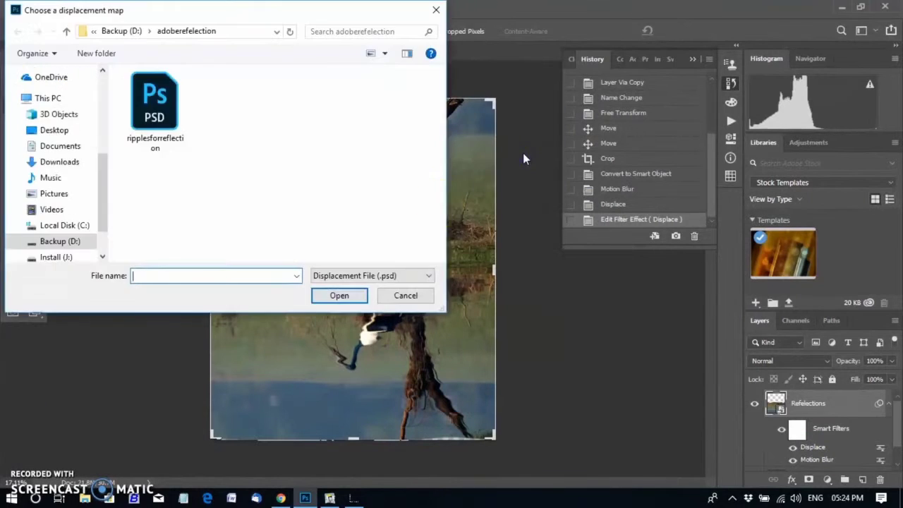
double_click(152, 98)
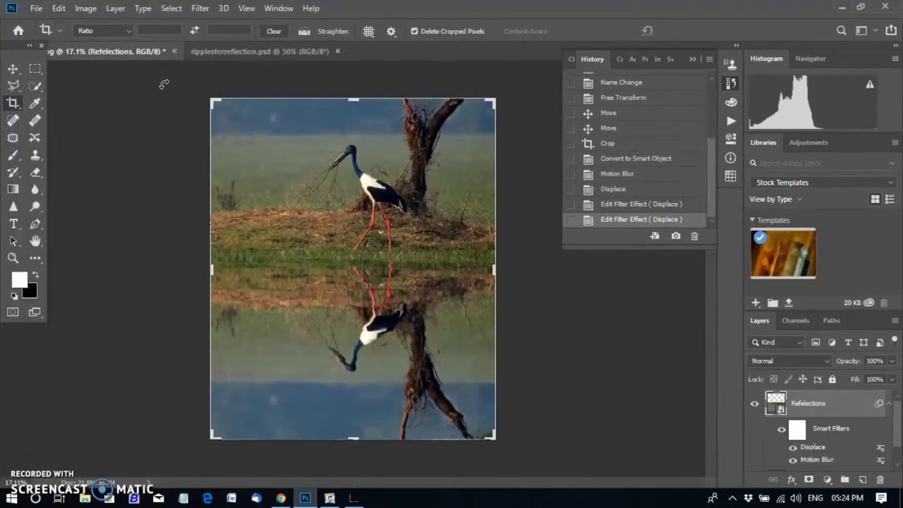
Set Displace horizontal and vertical scale to 15, using the ripplesforreflection map.
double_click(813, 447)
double_click(433, 158)
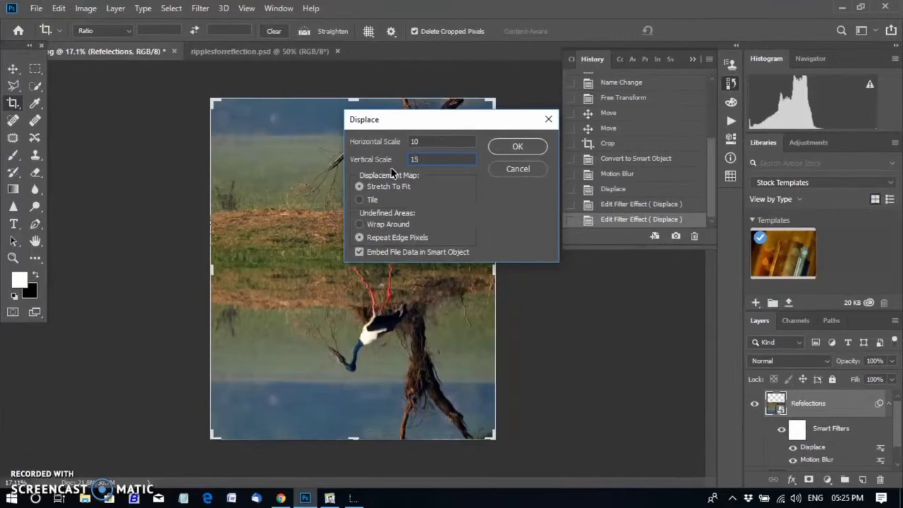
left_click(446, 141)
key("Return")
double_click(176, 120)
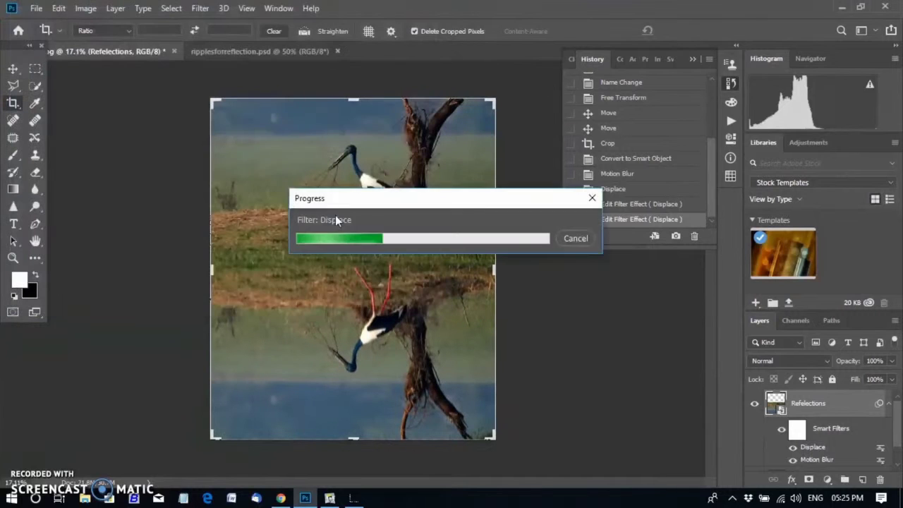
double_click(797, 447)
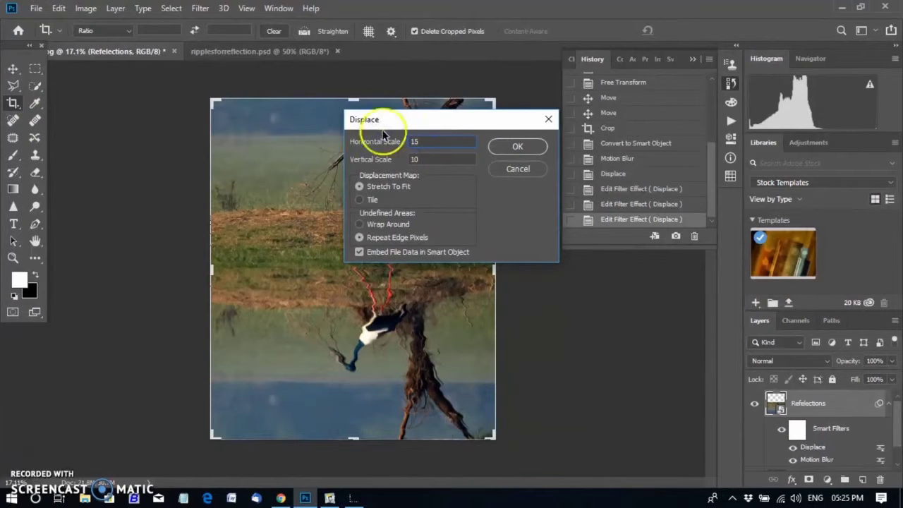
left_click(519, 147)
double_click(132, 109)
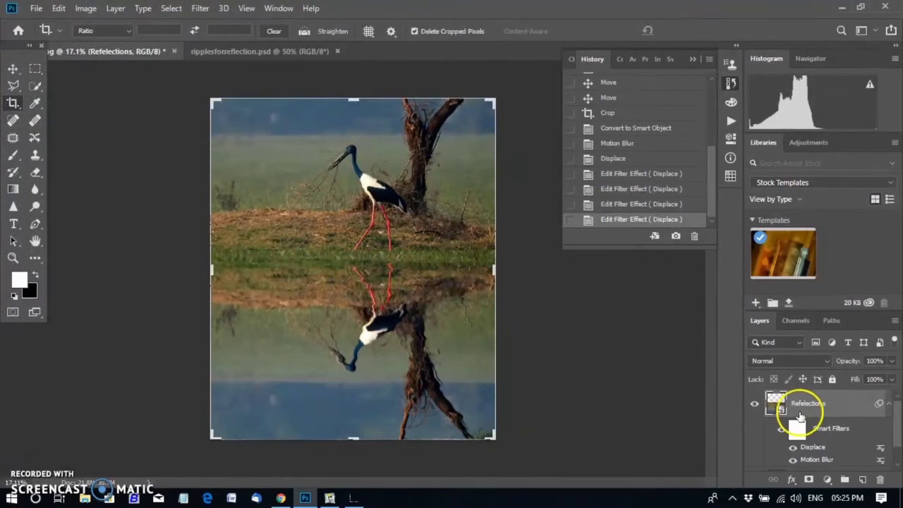
double_click(811, 447)
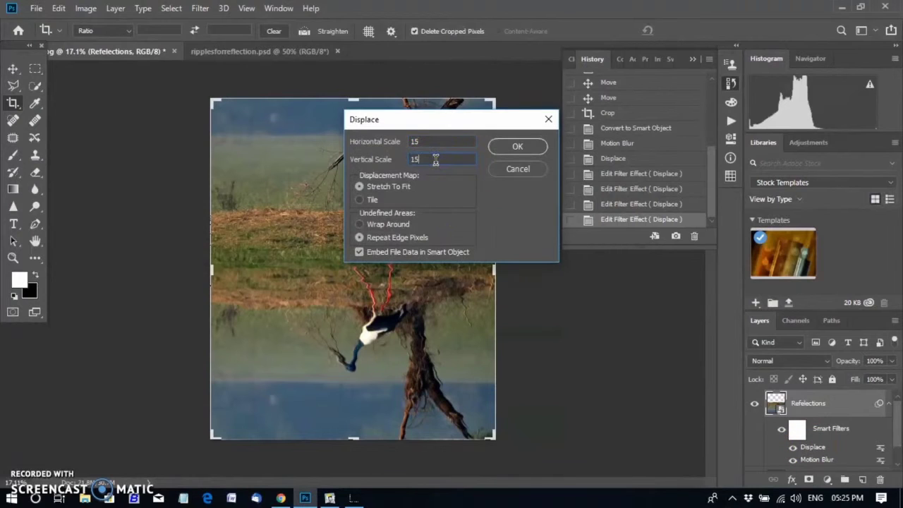
left_click(517, 146)
double_click(207, 103)
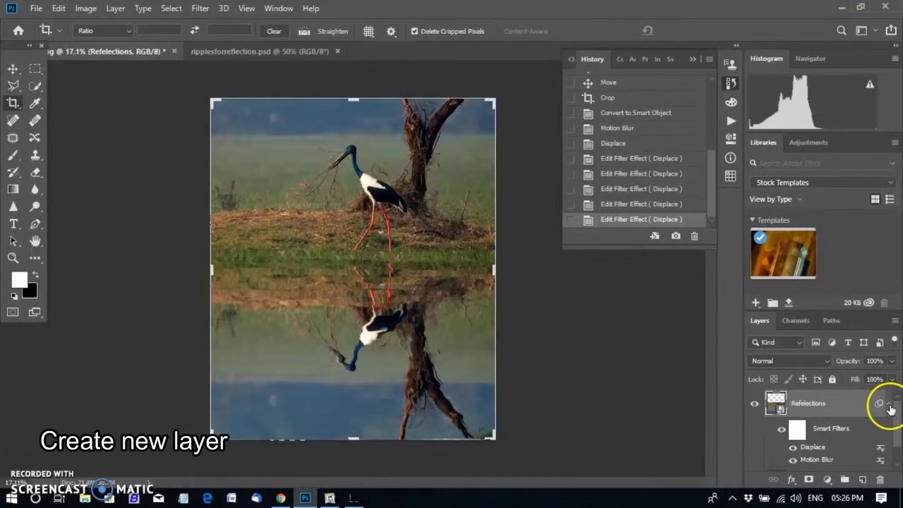
Add a new empty layer and test a first gradient, then undo it.
left_click(889, 404)
left_click(862, 479)
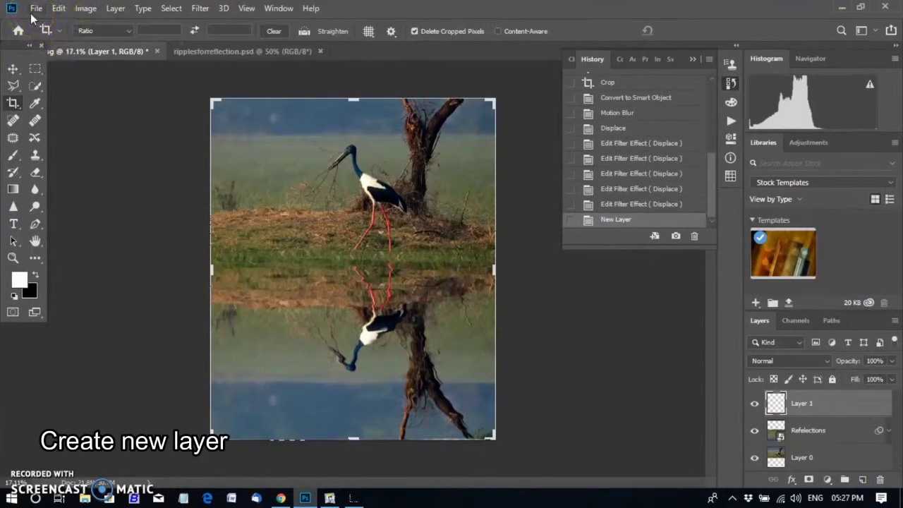
left_click(14, 191)
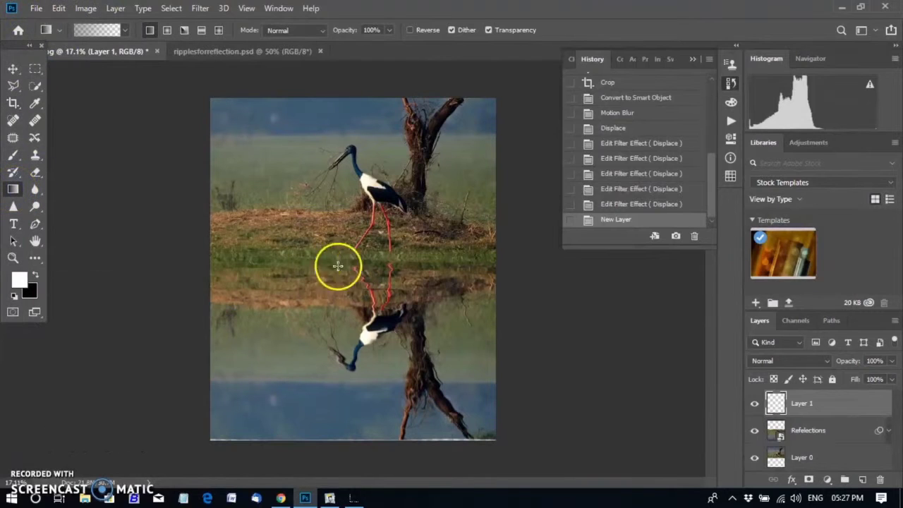
left_click_drag(334, 261, 355, 259)
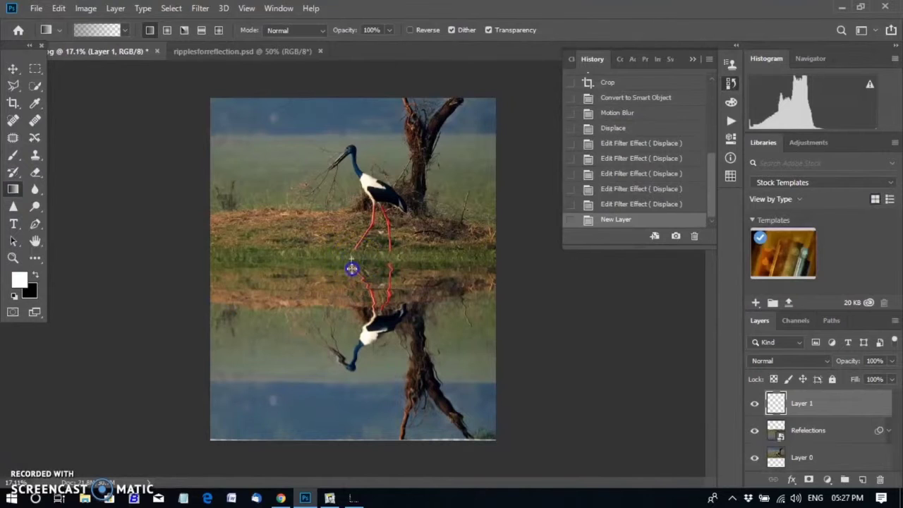
left_click_drag(352, 269, 353, 334)
key("ctrl+z")
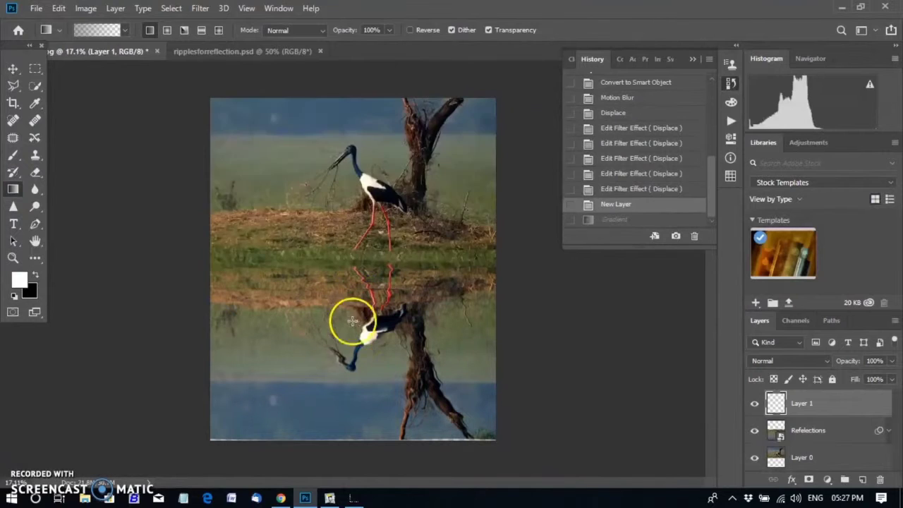
Draw a level white-to-black reflected gradient band along the waterline.
left_click(125, 30)
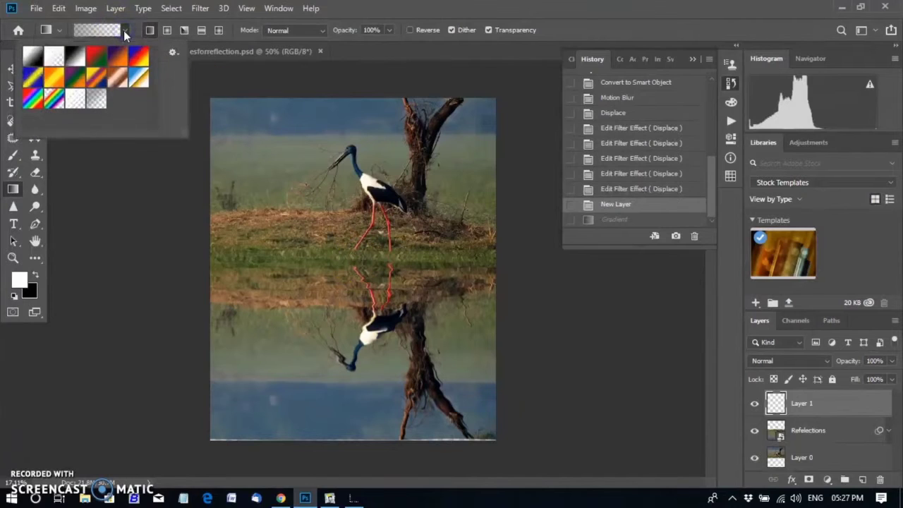
double_click(33, 55)
left_click(201, 30)
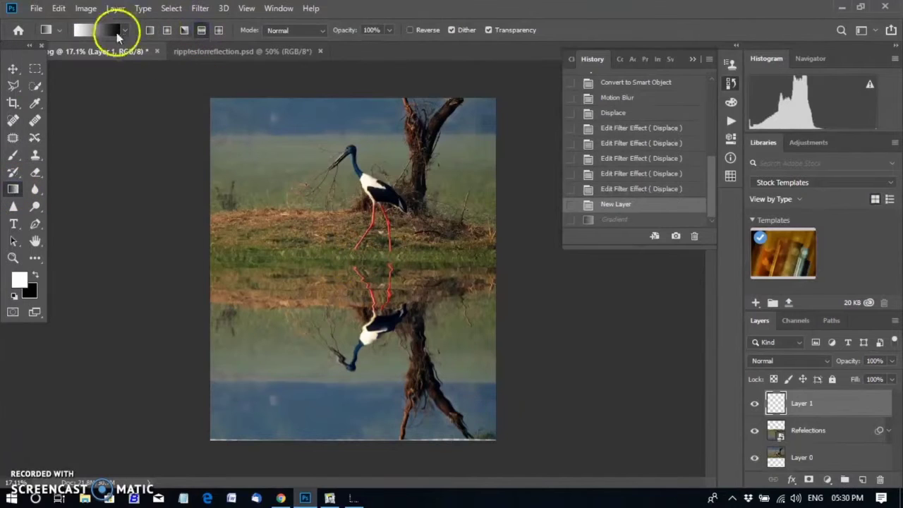
left_click_drag(352, 255, 357, 271)
key("ctrl+z")
key("ctrl+z")
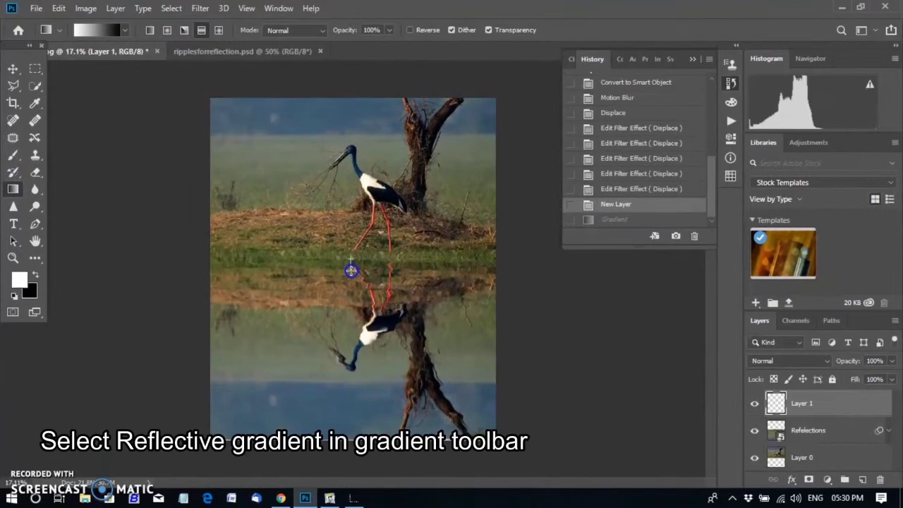
left_click_drag(350, 261, 351, 271)
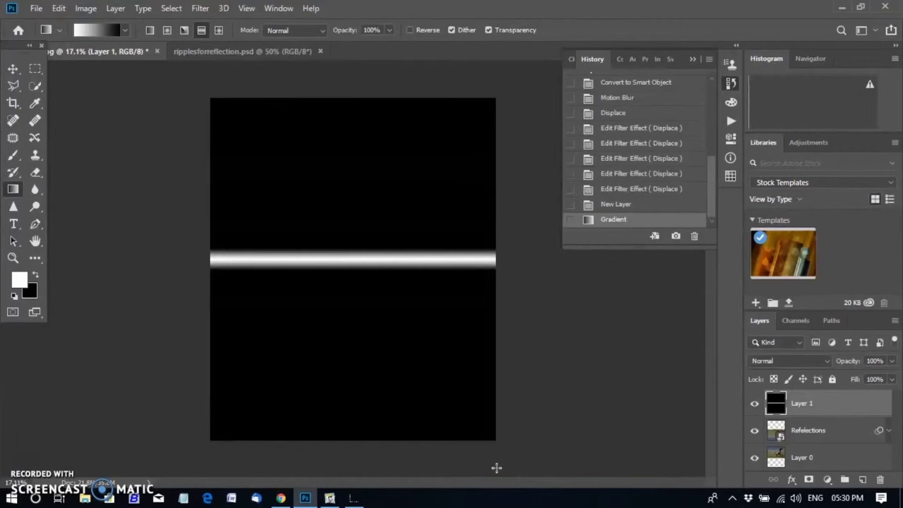
key("ctrl+z")
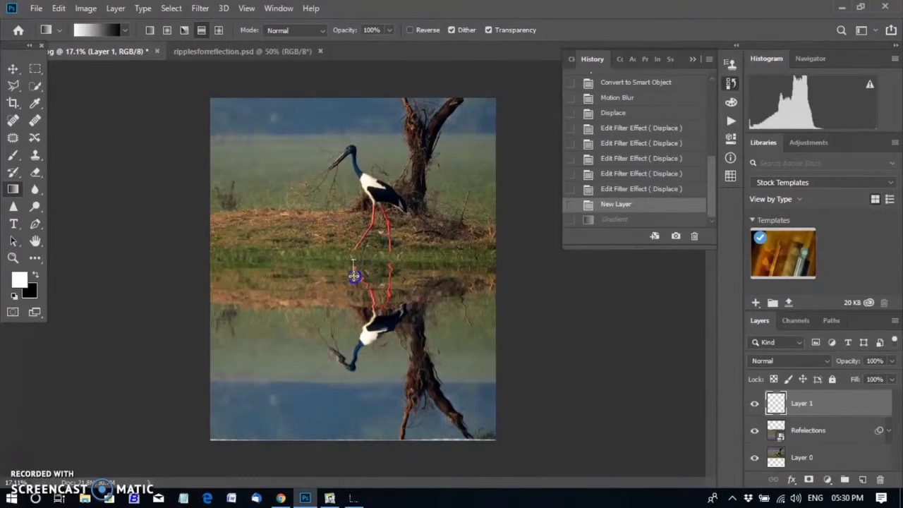
left_click_drag(353, 275, 353, 271)
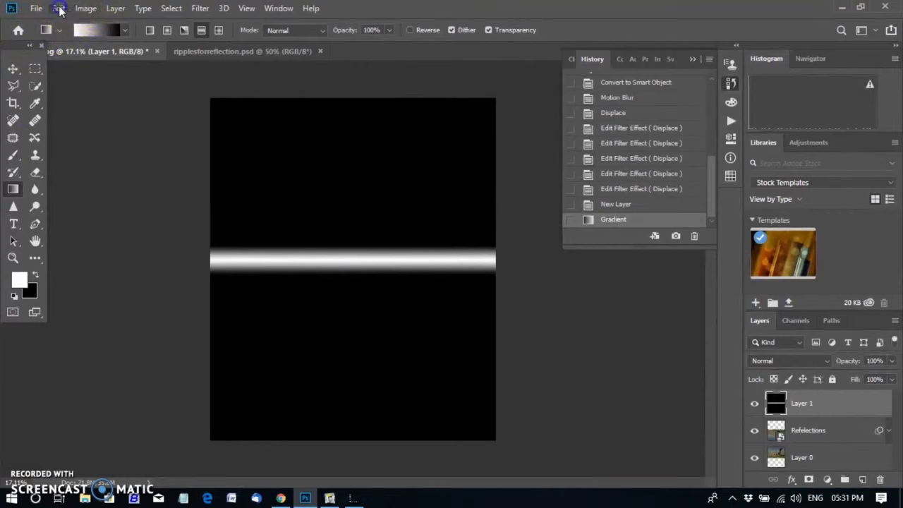
left_click(60, 8)
left_click(81, 8)
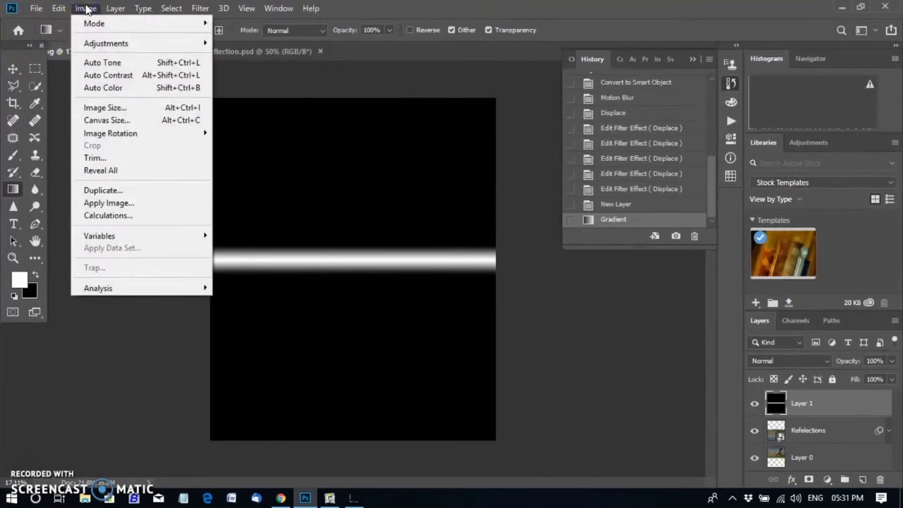
mouse_move(106, 43)
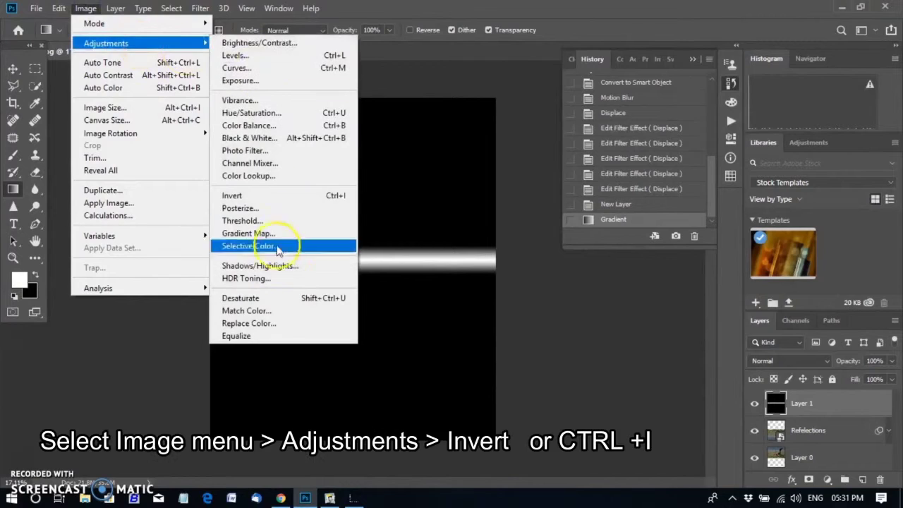
Invert the gradient layer, set it to Multiply, and lower its opacity to 30%.
left_click(295, 196)
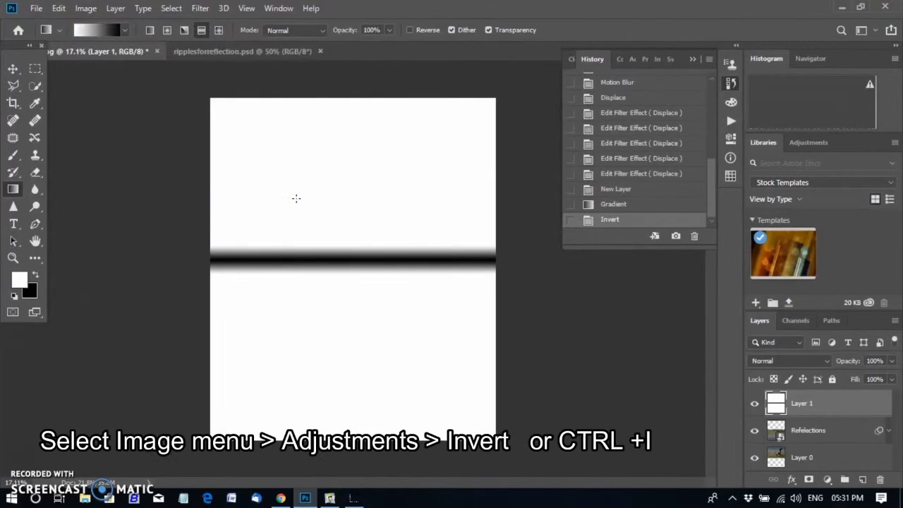
left_click(802, 360)
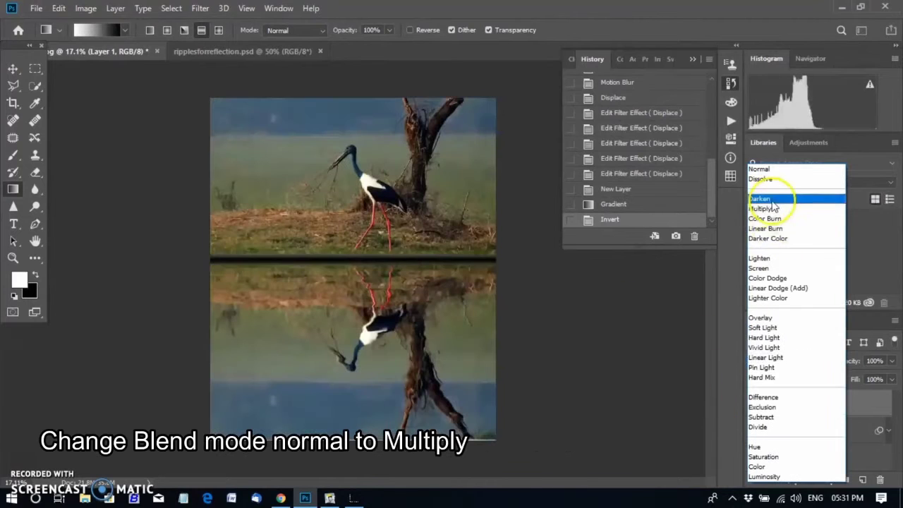
left_click(772, 210)
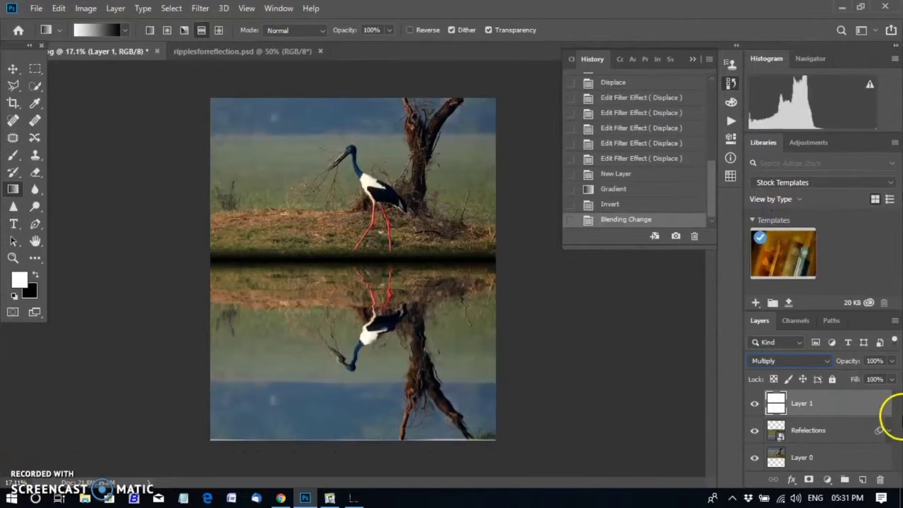
left_click(892, 361)
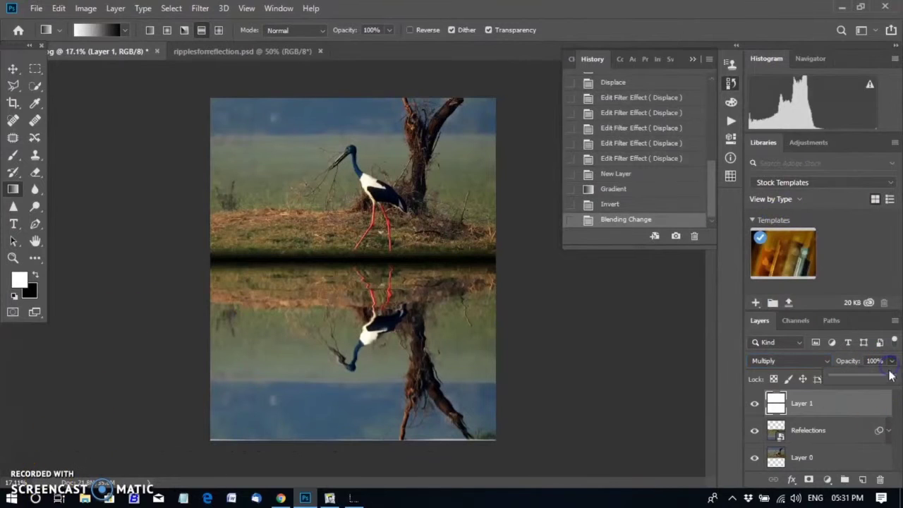
left_click_drag(888, 379, 873, 379)
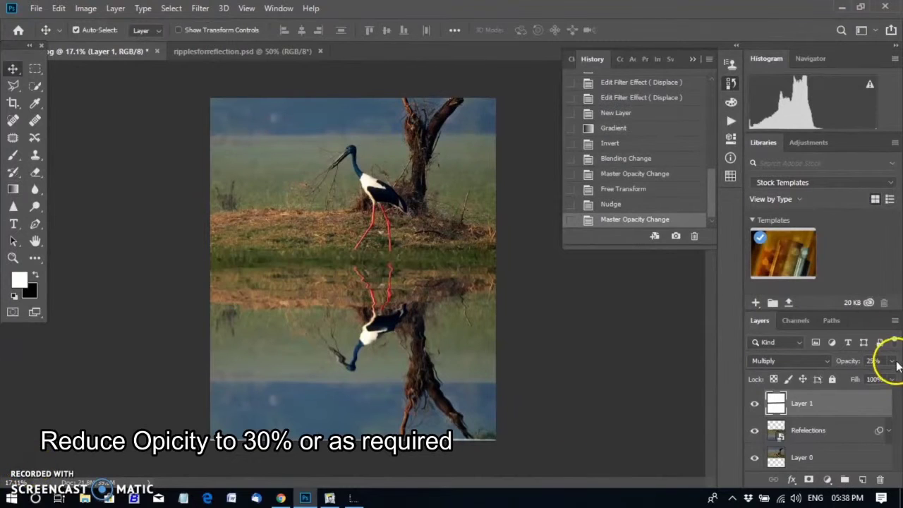
mouse_move(848, 377)
left_mouse_down()
mouse_move(874, 379)
mouse_move(845, 378)
mouse_move(855, 378)
left_mouse_up()
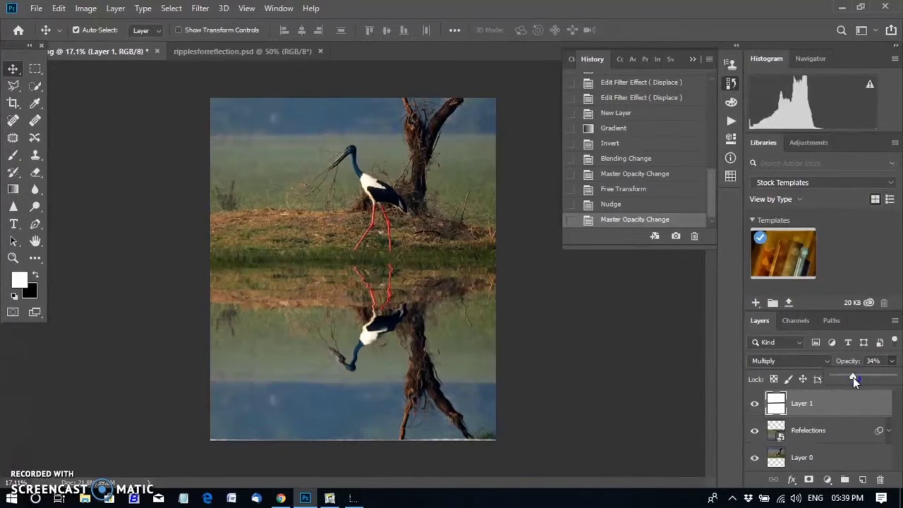
left_click_drag(853, 377, 850, 377)
Try a 3000-pixel canvas width in Canvas Size, then undo it.
left_click(828, 479)
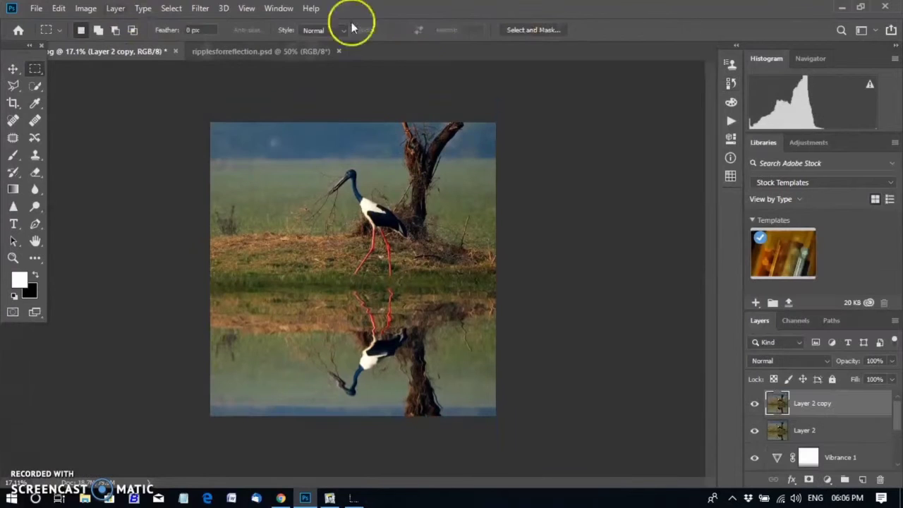
left_click(86, 8)
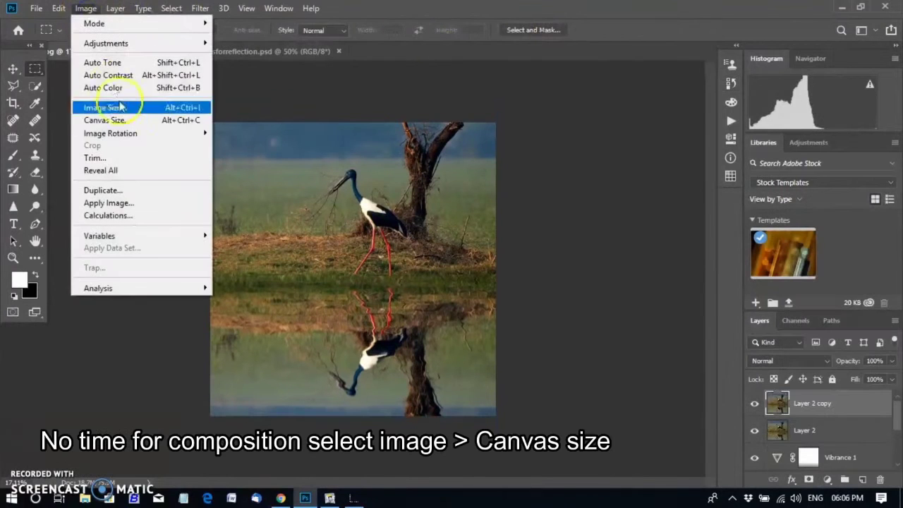
left_click(121, 120)
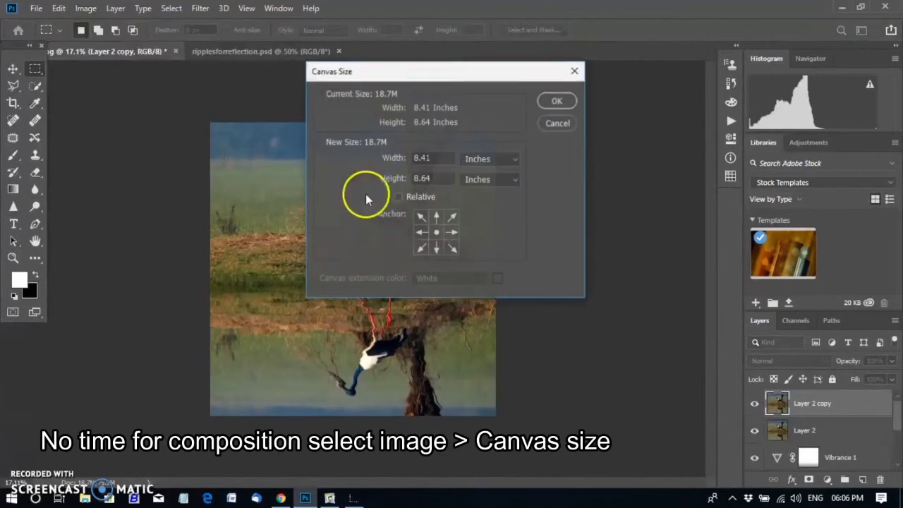
left_click(479, 159)
left_click(476, 177)
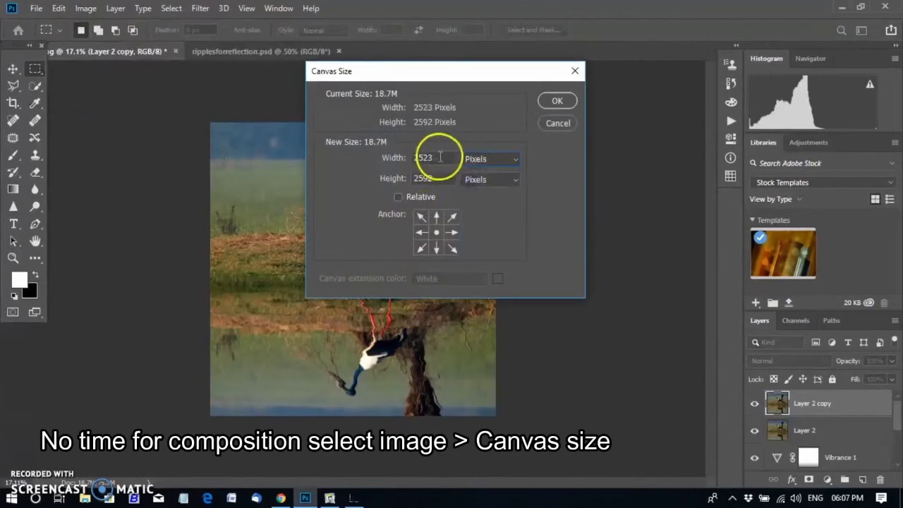
left_click_drag(440, 157, 363, 148)
type("3000")
key("Return")
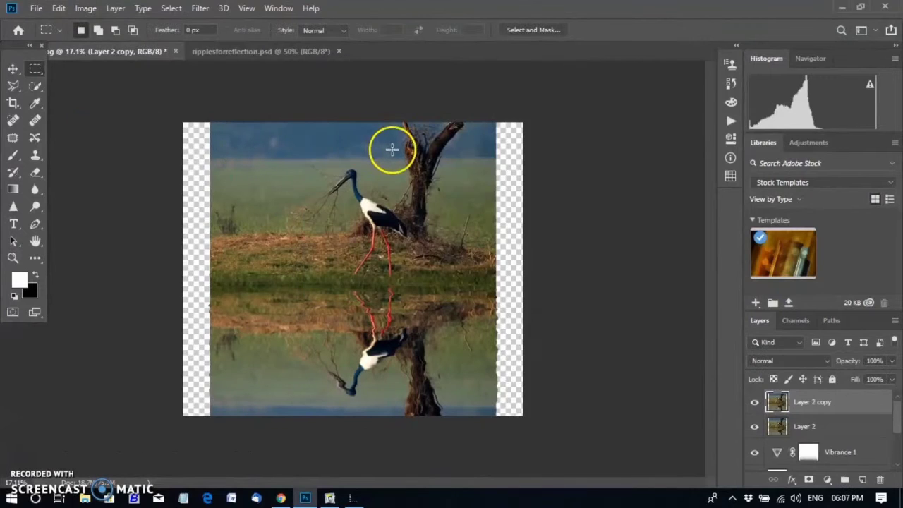
key("ctrl+z")
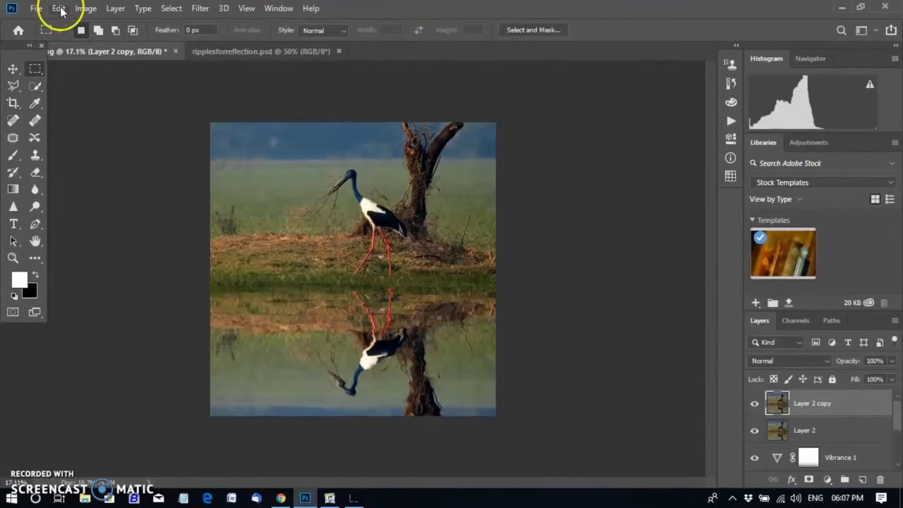
Widen the canvas to 2523 pixels.
left_click(85, 9)
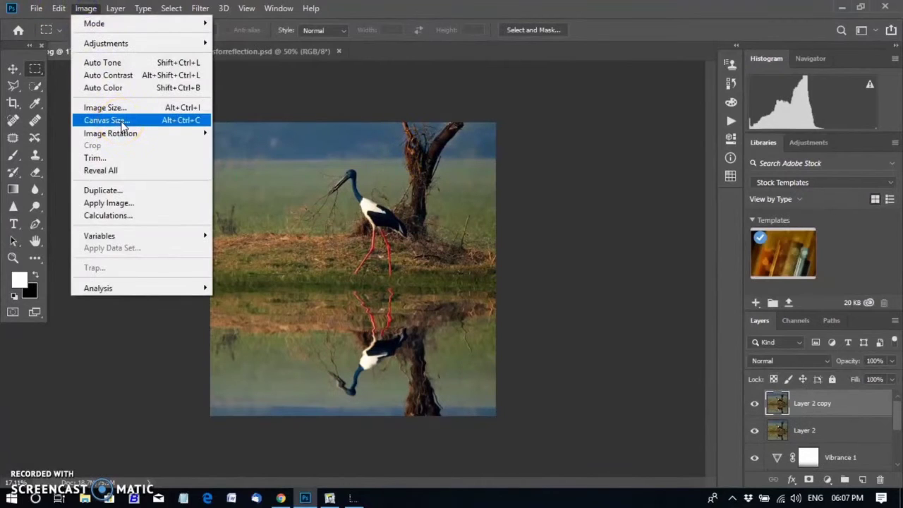
left_click(106, 120)
left_click(494, 159)
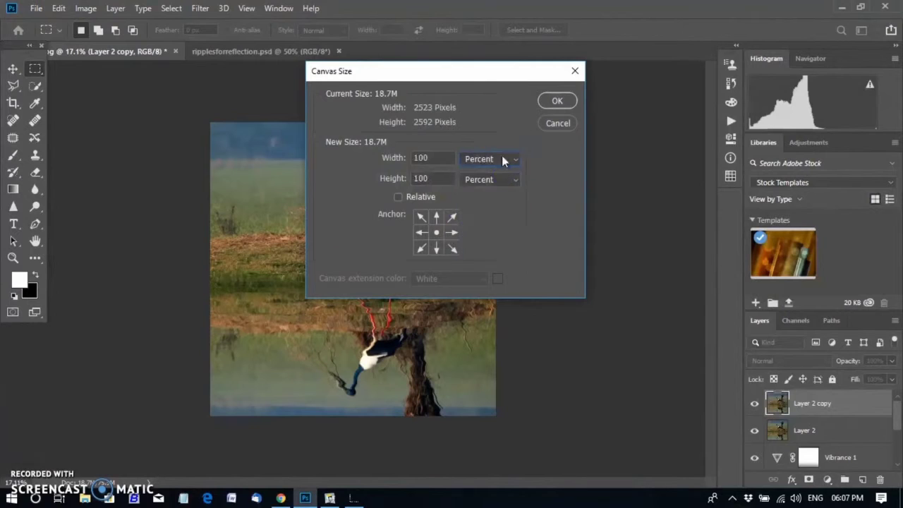
left_click(505, 160)
left_click(487, 182)
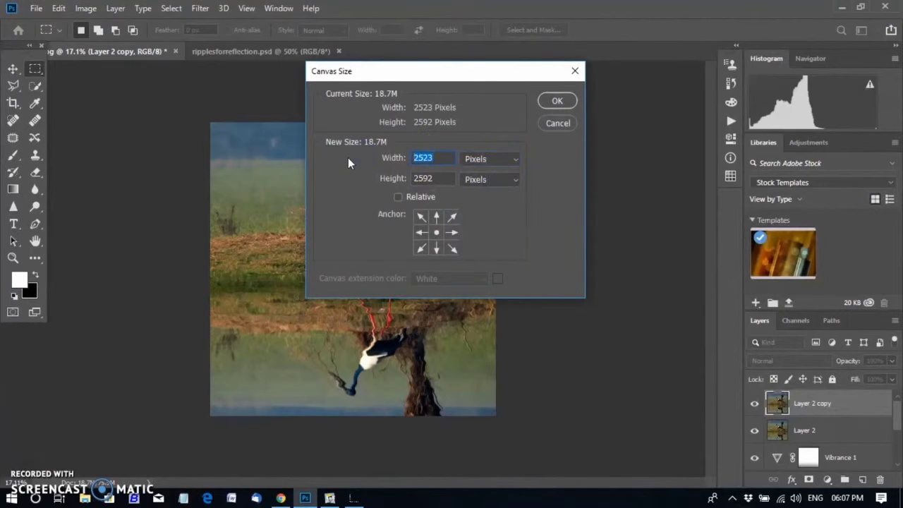
type("2523")
key("Return")
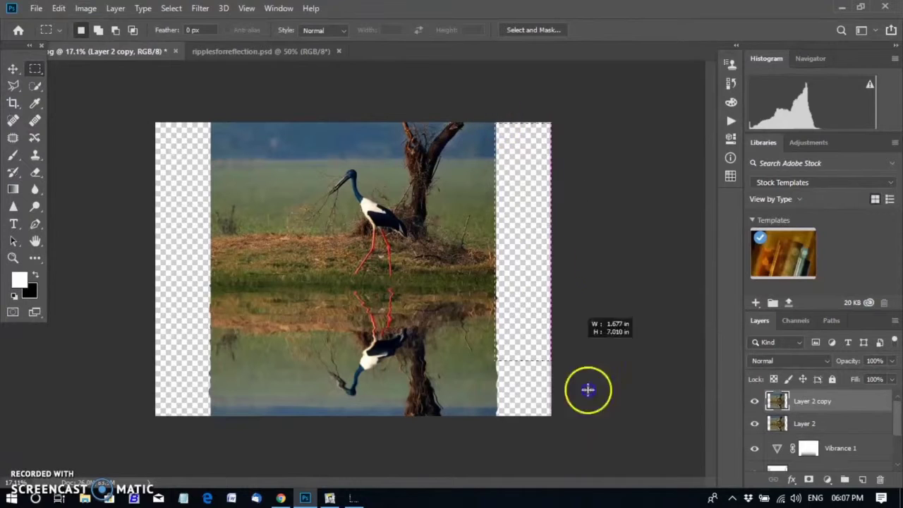
Place a rectangular marquee selection over the photo's right-edge strip.
left_click_drag(495, 123, 599, 417)
left_click(13, 69)
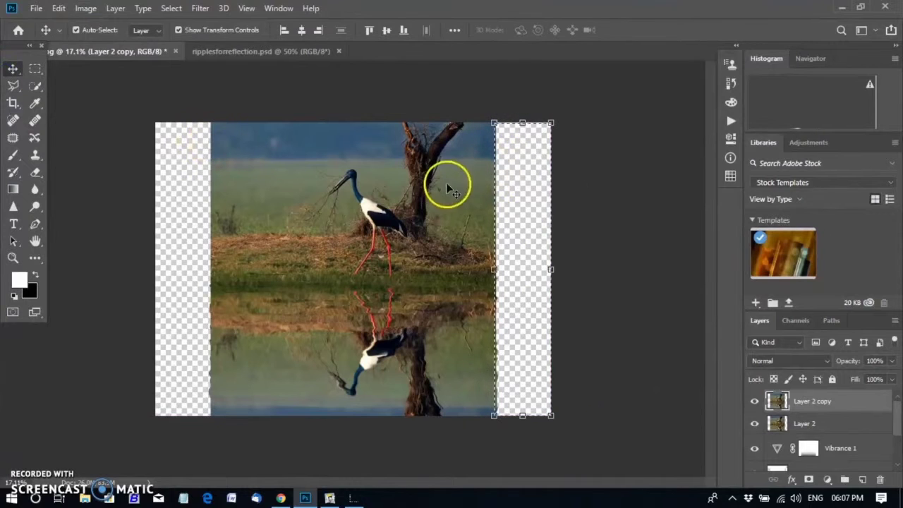
left_click(35, 69)
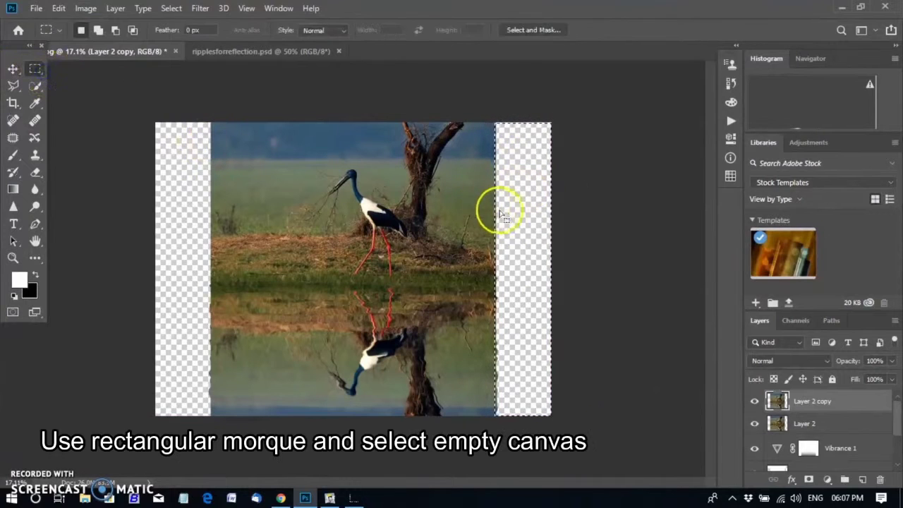
left_click_drag(525, 218, 471, 216)
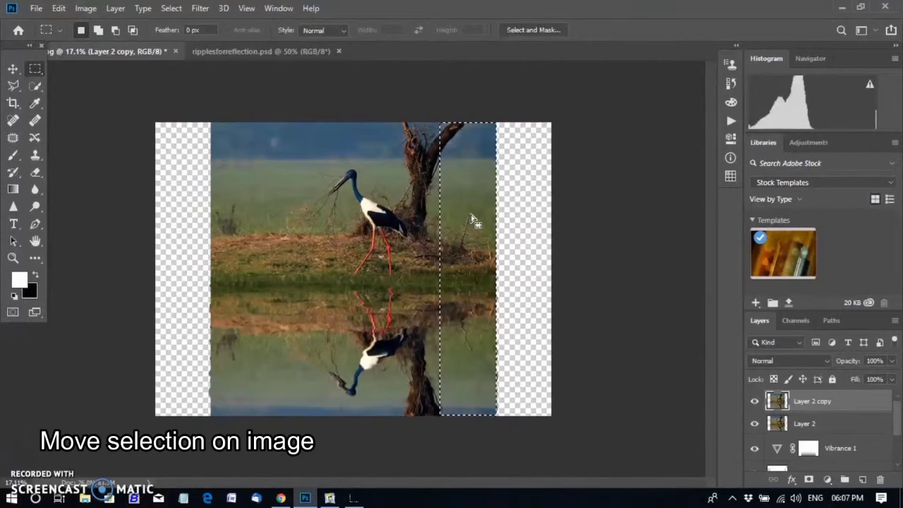
Content-Aware Scale the selected strip out to the right canvas edge, apply it, and deselect.
left_click(59, 8)
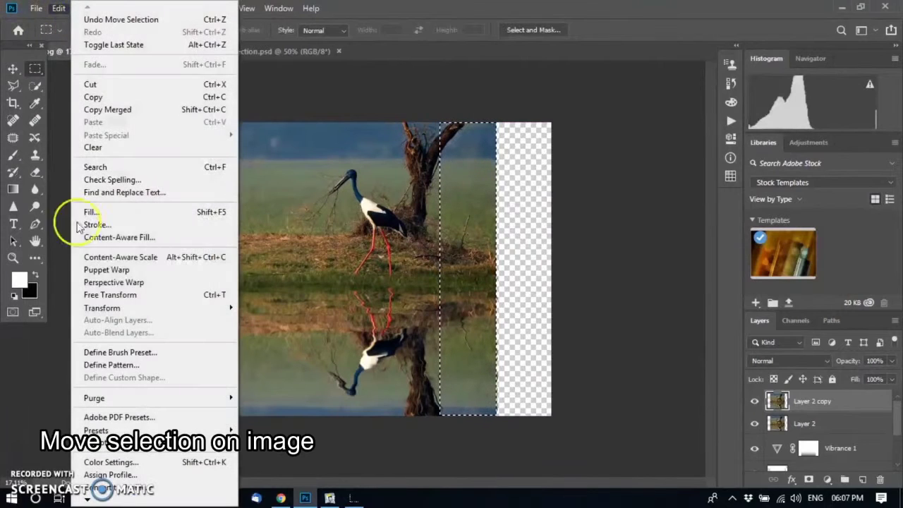
left_click(129, 257)
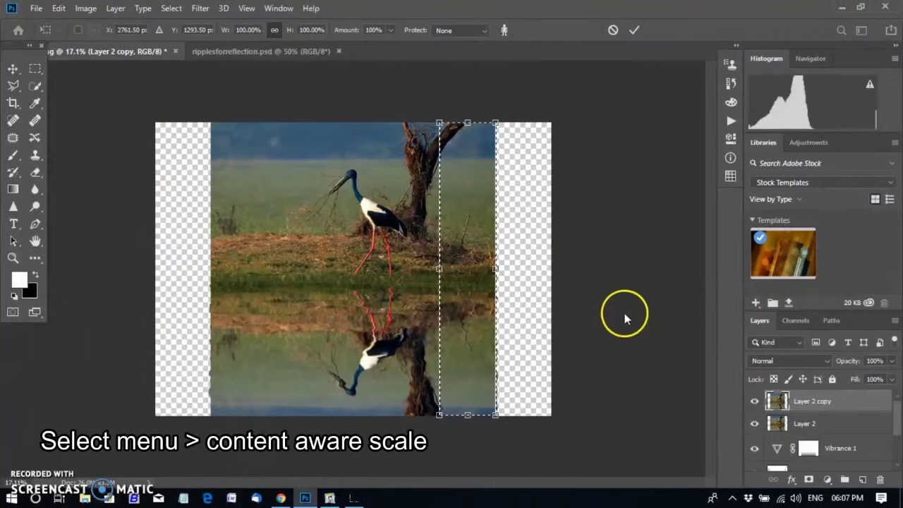
left_click_drag(499, 269, 549, 275)
left_click(520, 272)
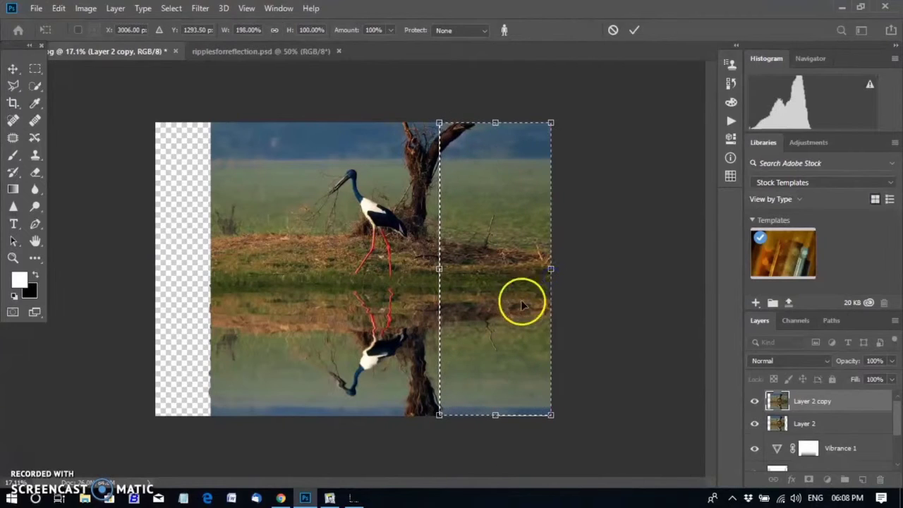
left_click(634, 30)
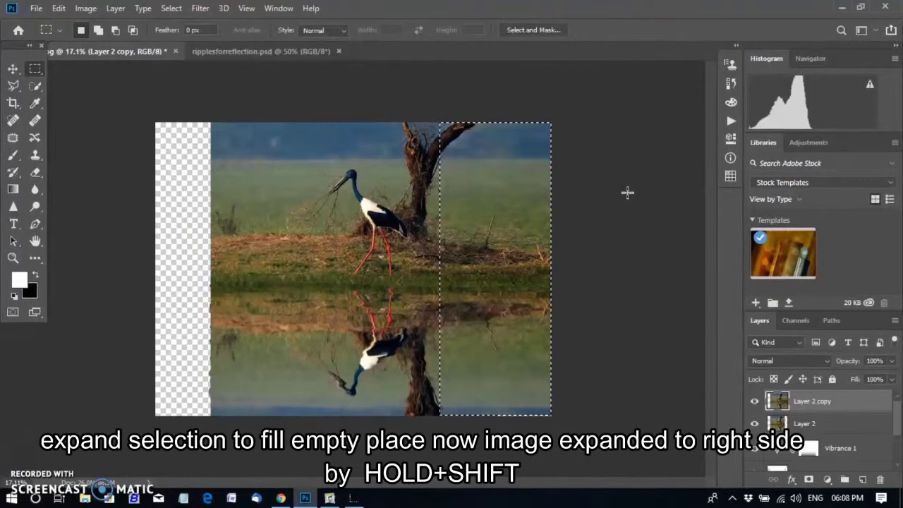
left_click(135, 243)
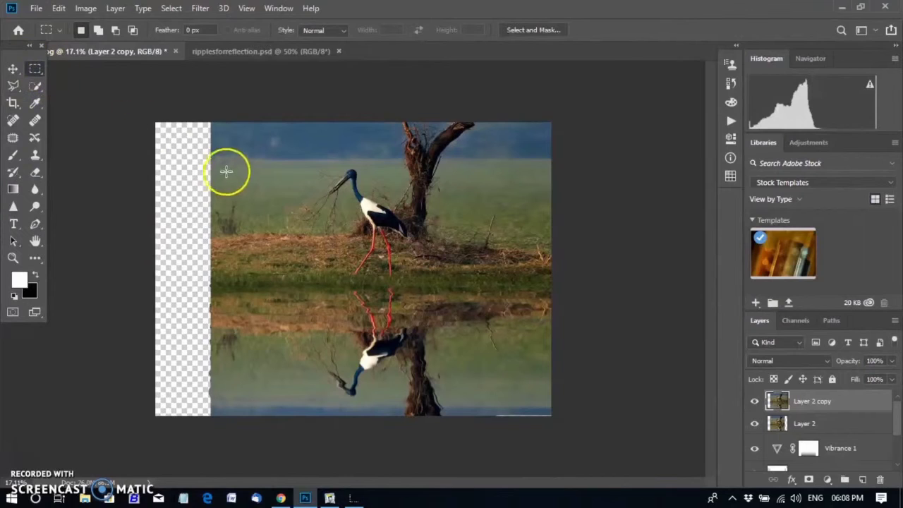
Select the photo's left-edge strip, Content-Aware Scale it to the left canvas edge, then deselect.
left_click_drag(157, 122, 210, 417)
left_click_drag(186, 201, 243, 201)
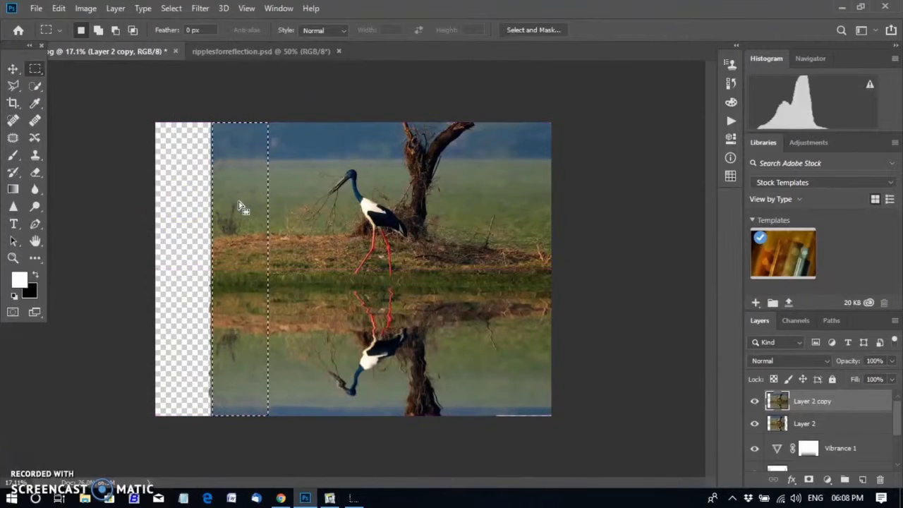
left_click(56, 8)
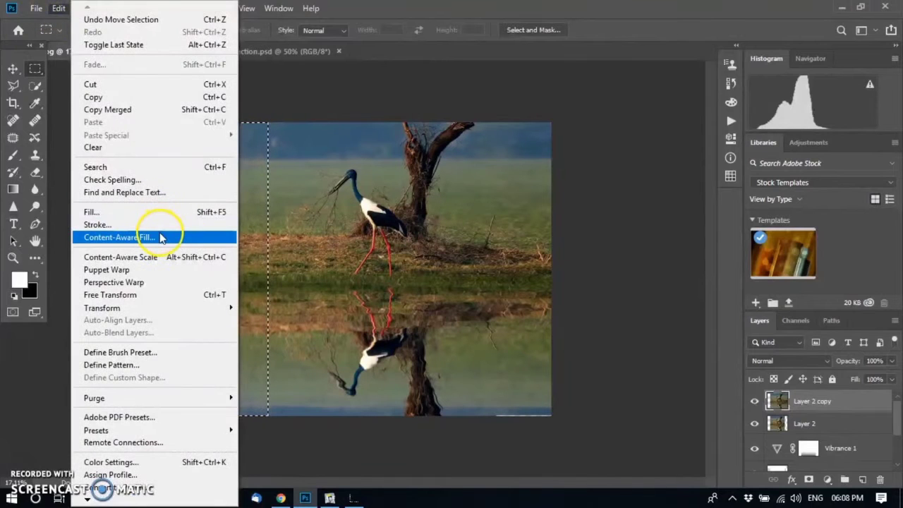
left_click(59, 9)
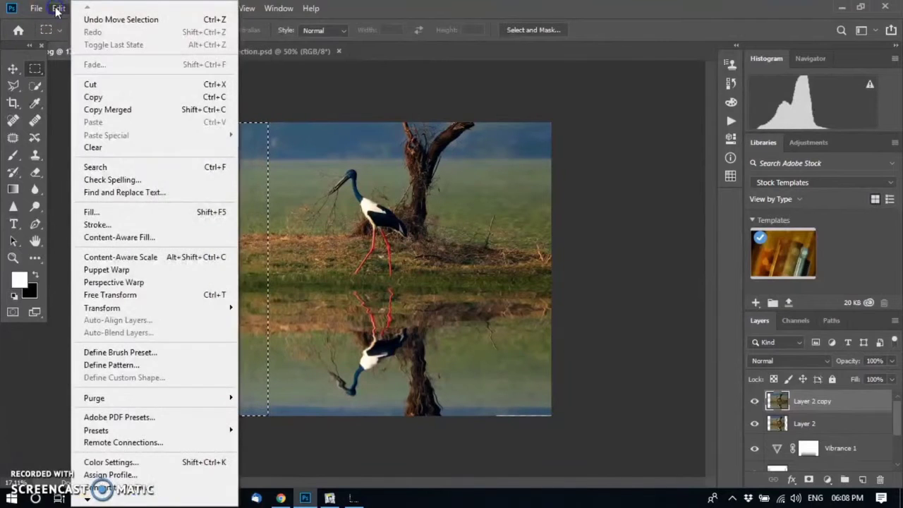
left_click(147, 260)
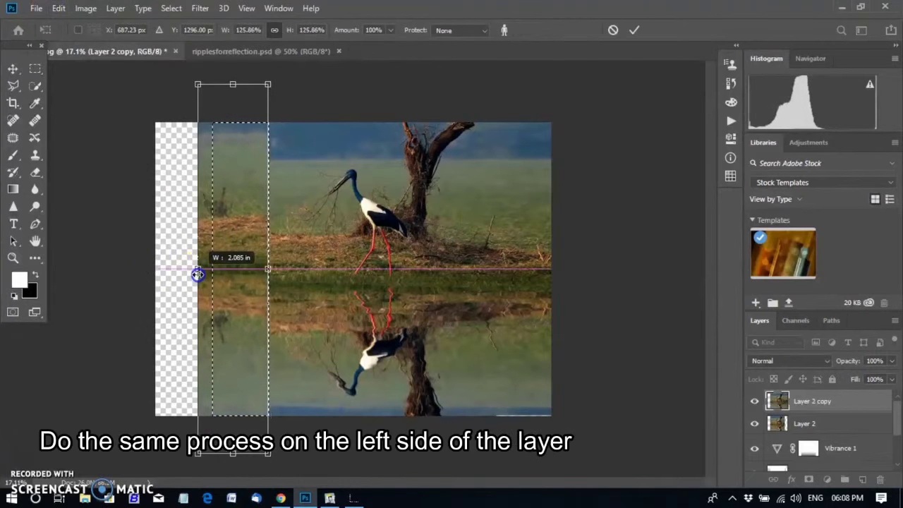
left_click_drag(212, 269, 157, 275)
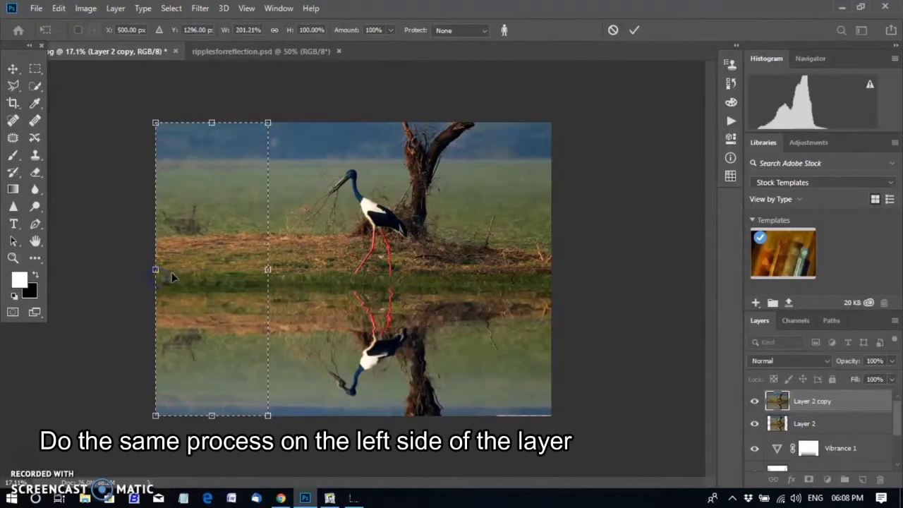
left_click(635, 29)
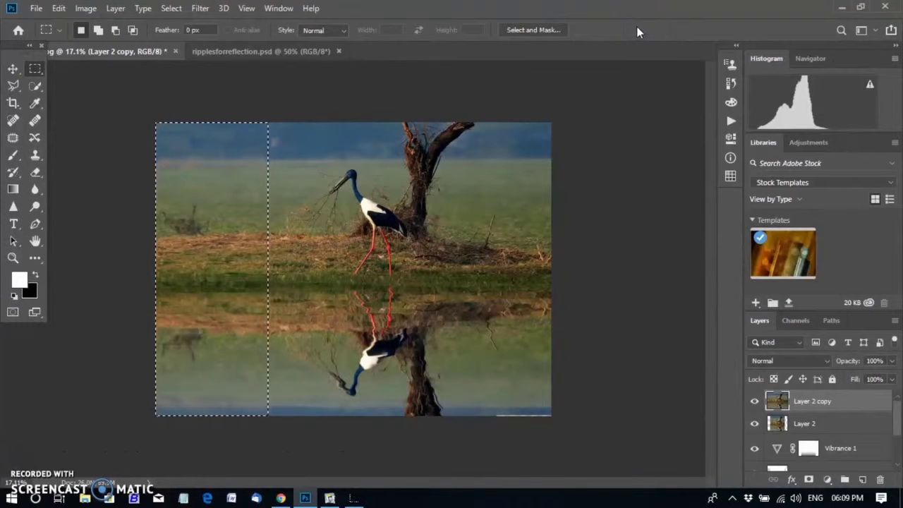
key("ctrl+d")
Crop with no fixed ratio, trimming slightly off the bottom and top edges.
left_click(12, 102)
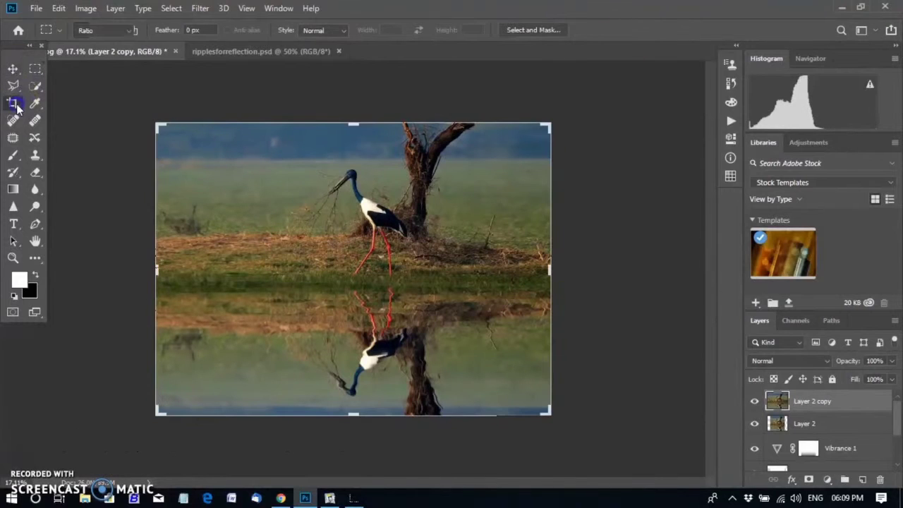
left_click(106, 30)
left_click(112, 121)
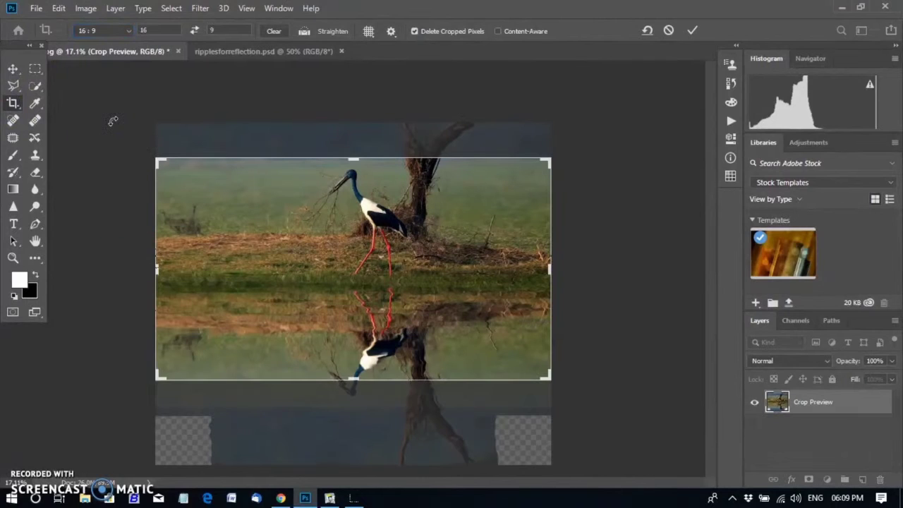
left_click(221, 153)
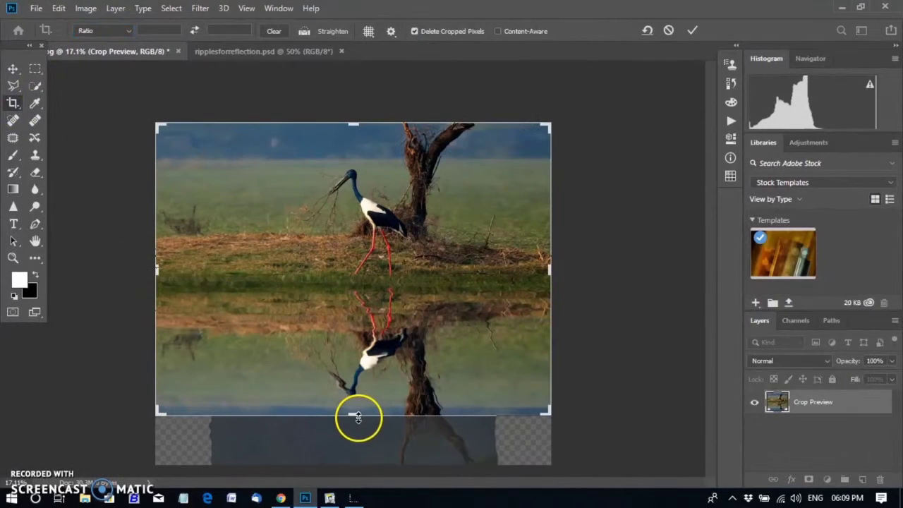
left_click_drag(358, 416, 352, 409)
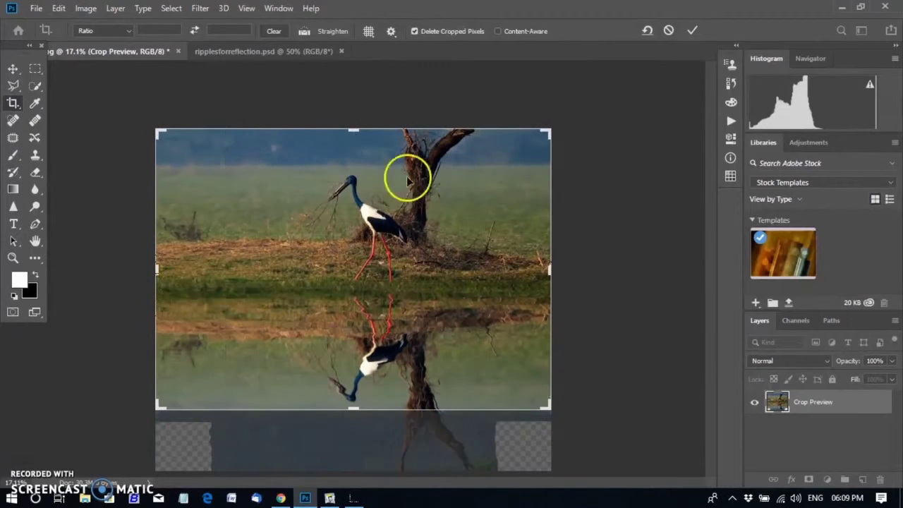
left_click_drag(352, 131, 354, 132)
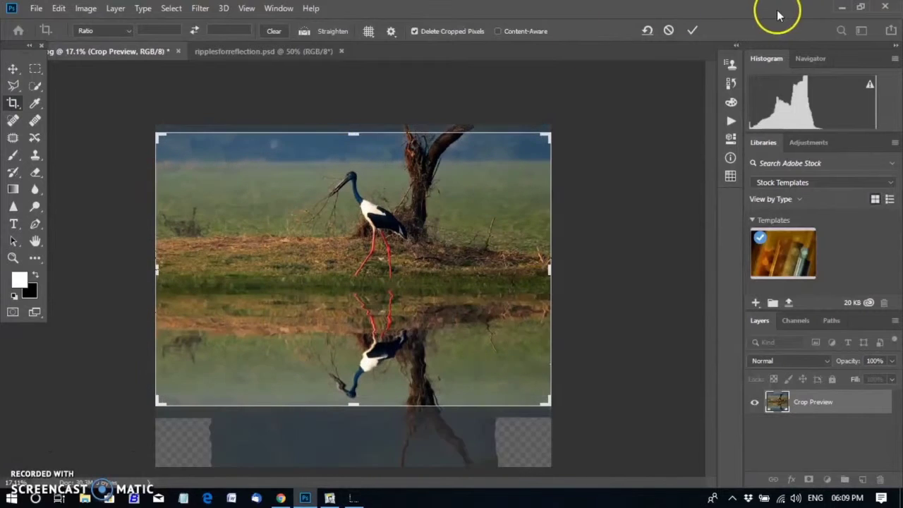
left_click(691, 31)
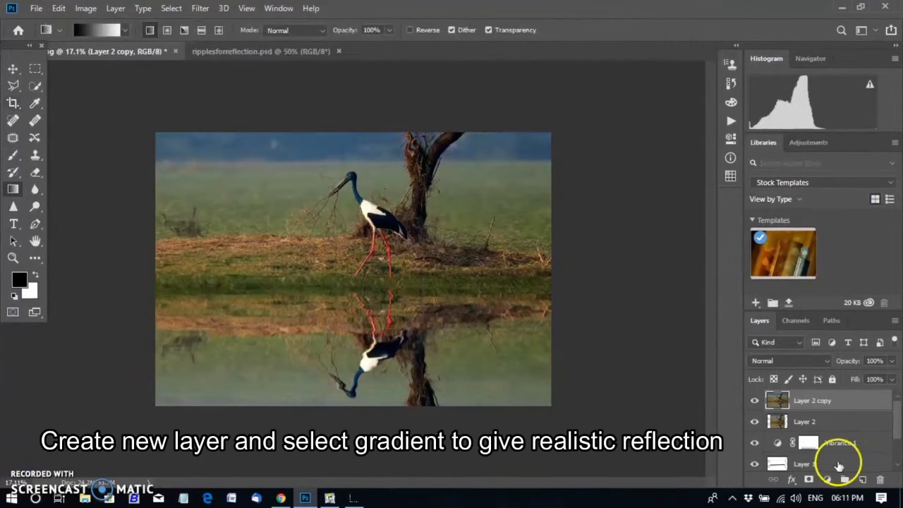
Add a new layer and draw a Foreground to Background gradient over the reflection below the water line.
left_click(864, 480)
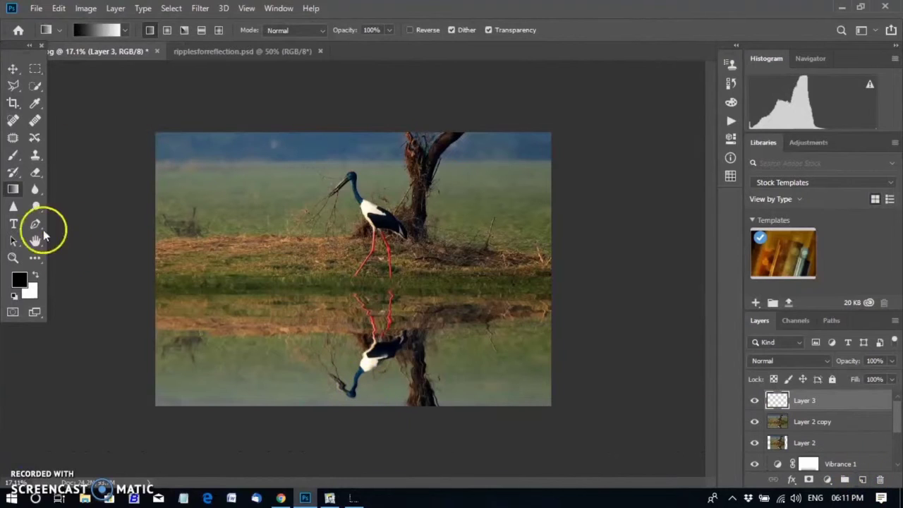
left_click(102, 32)
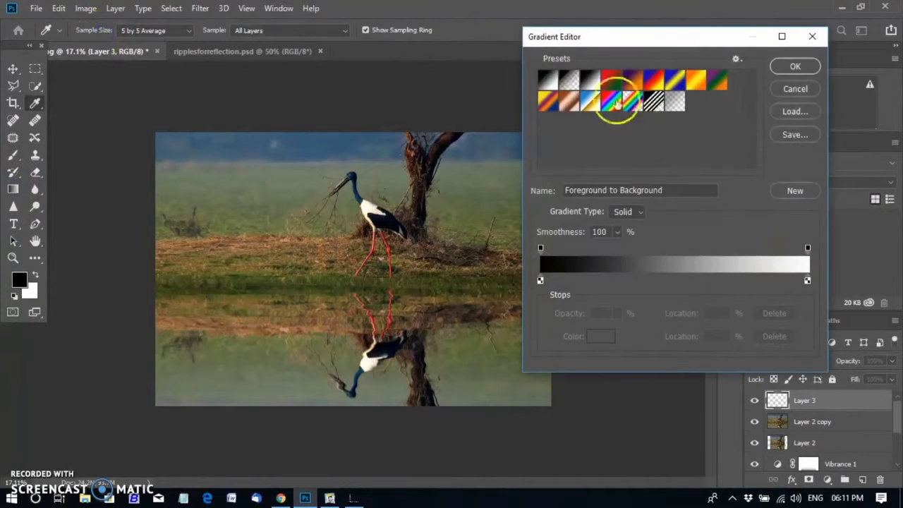
left_click(795, 66)
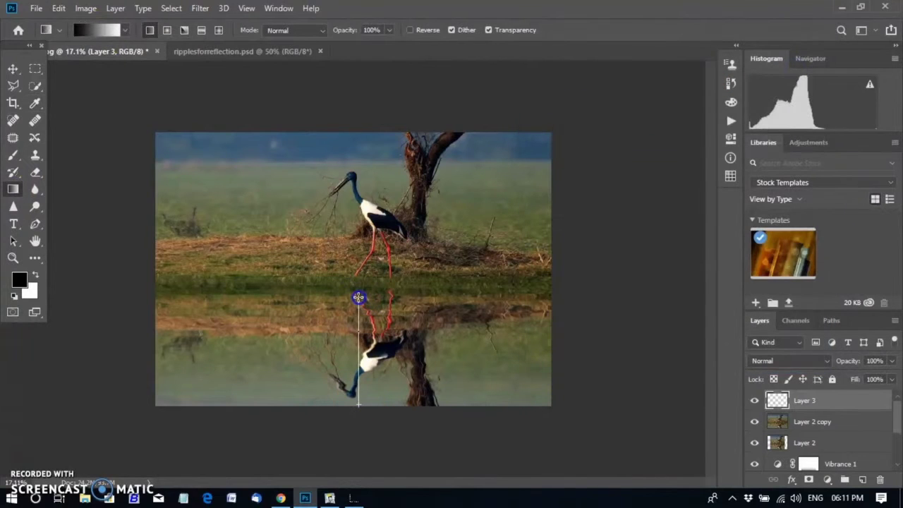
left_click_drag(358, 406, 358, 297)
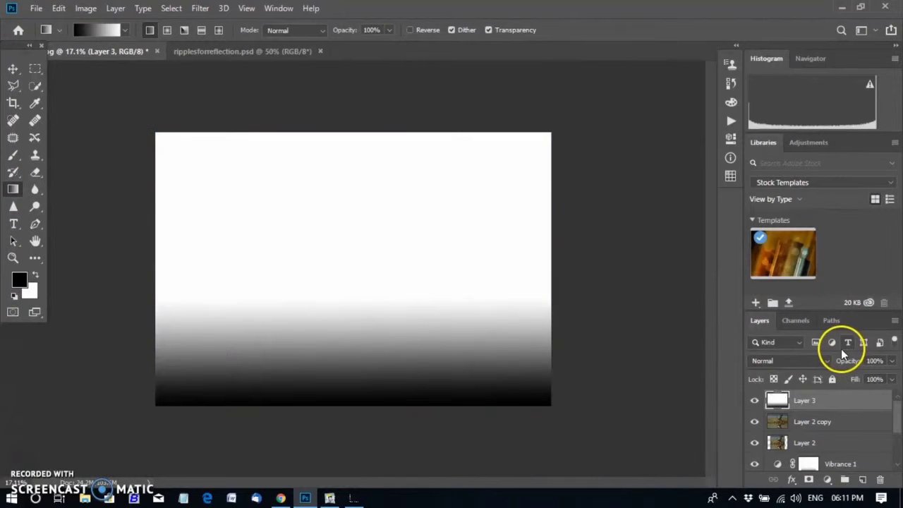
Set the gradient layer to Multiply blend mode at 58% opacity.
left_click(810, 362)
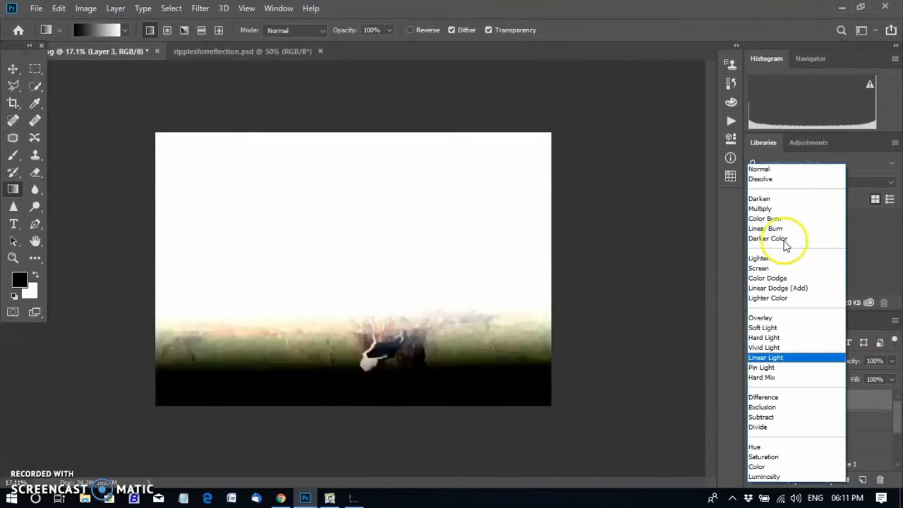
left_click(769, 211)
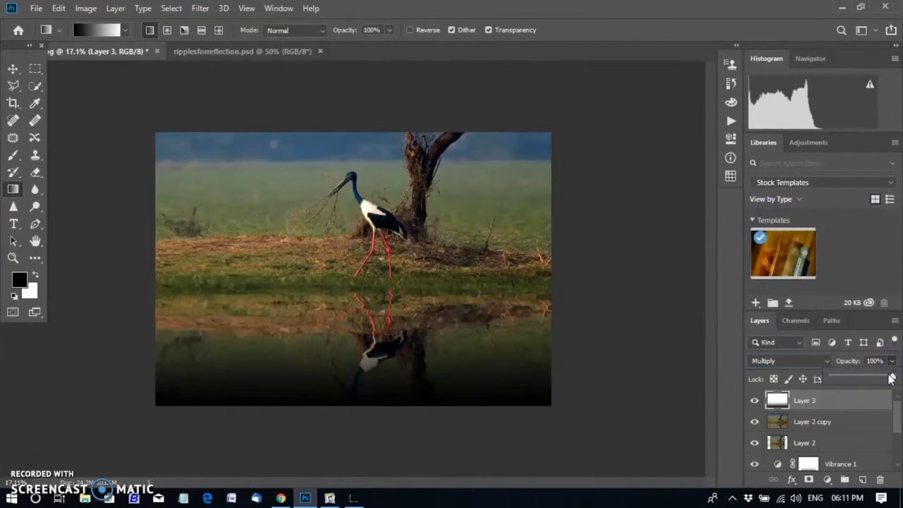
left_click_drag(868, 381, 867, 381)
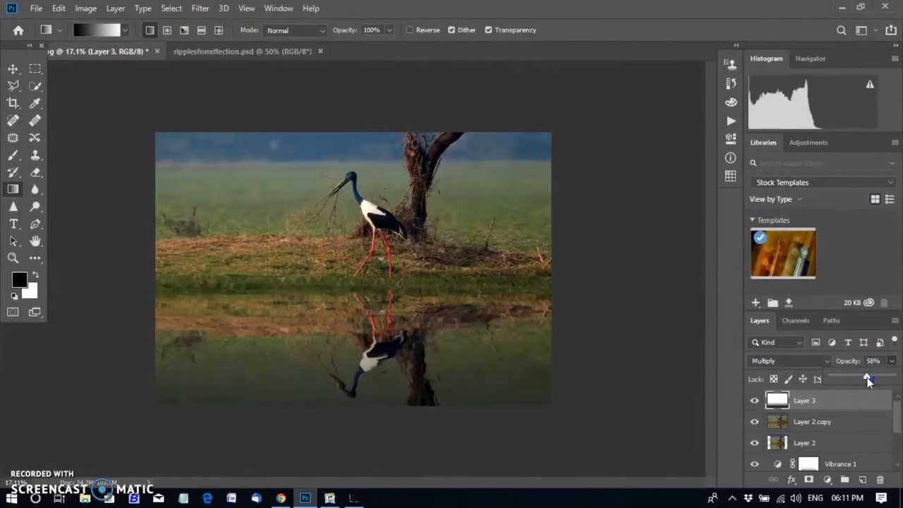